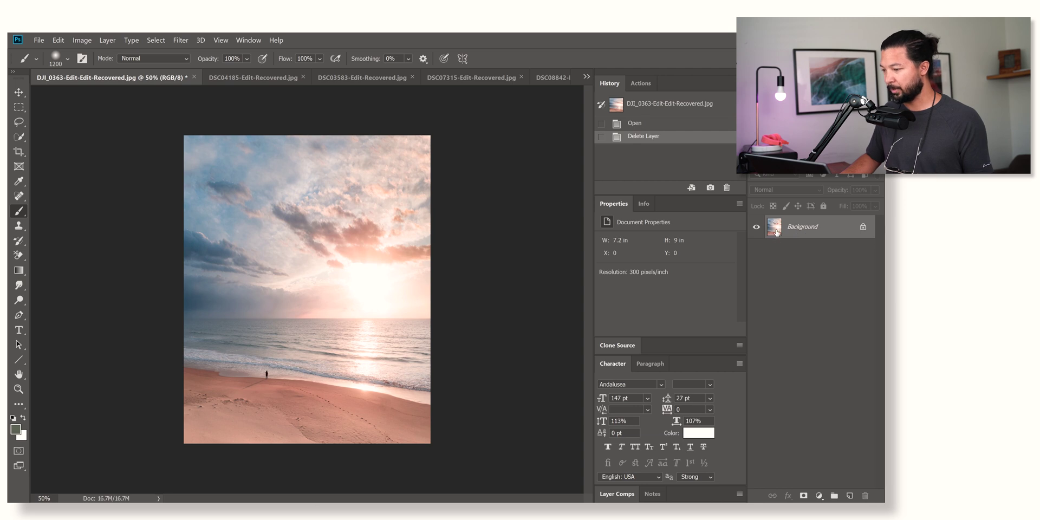
Step: Duplicate the Background layer, delete that copy, and make a fresh duplicate of the Background as a new layer
{"action": "left_click_drag", "start_coordinate": [774, 229], "coordinate": [851, 498]}
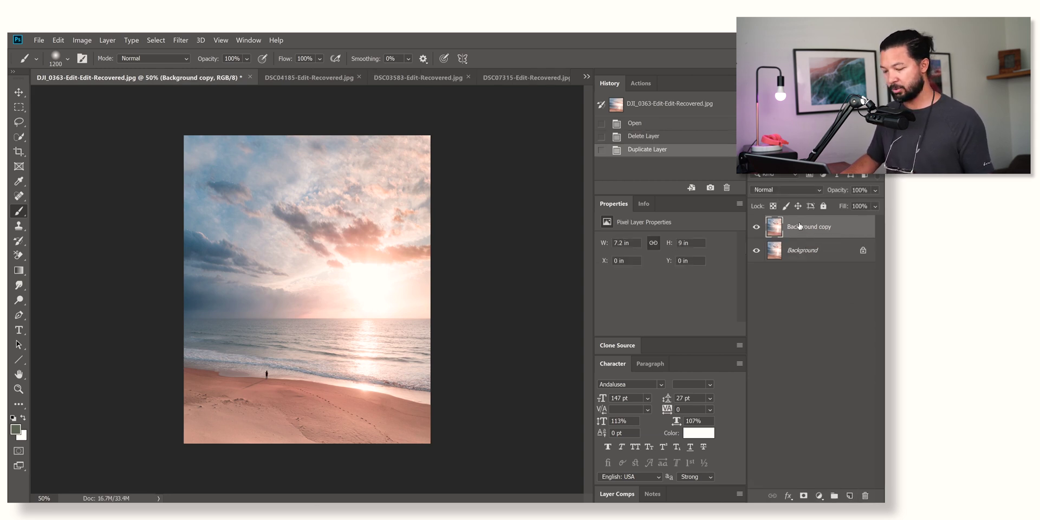
{"action": "key", "text": "Delete"}
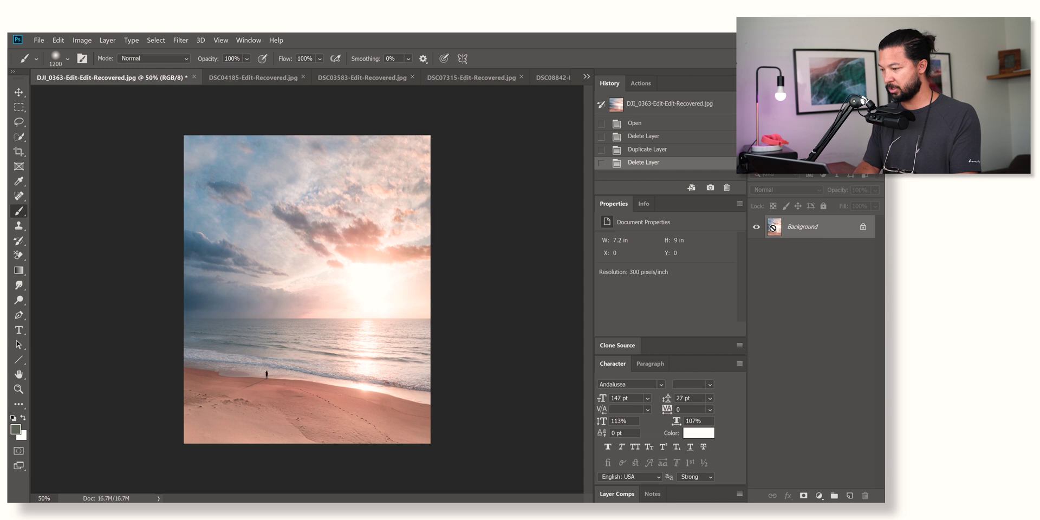
{"action": "key", "text": "ctrl+j"}
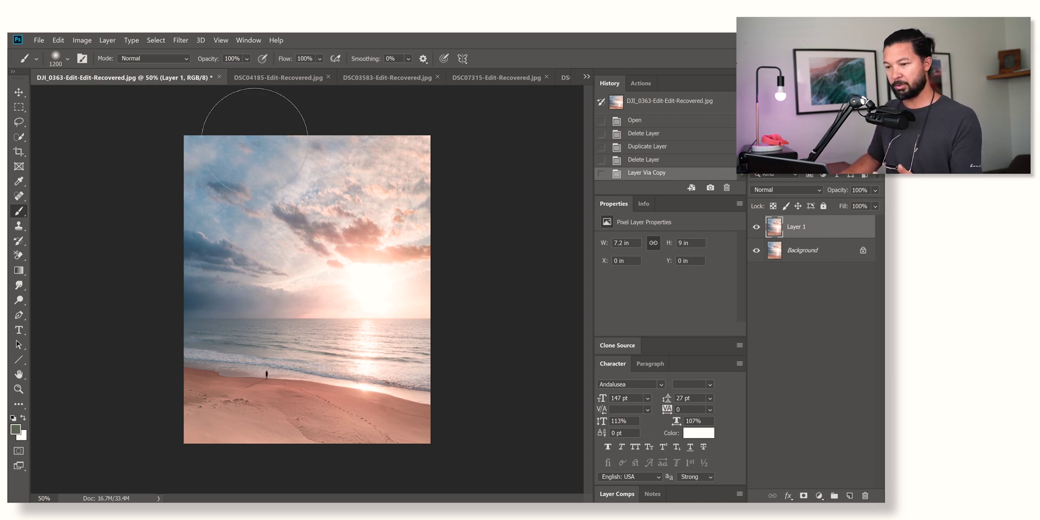
Step: Preview a Motion Blur on Layer 1 at angles of 90, 2 and 0 degrees
{"action": "left_click", "coordinate": [181, 40]}
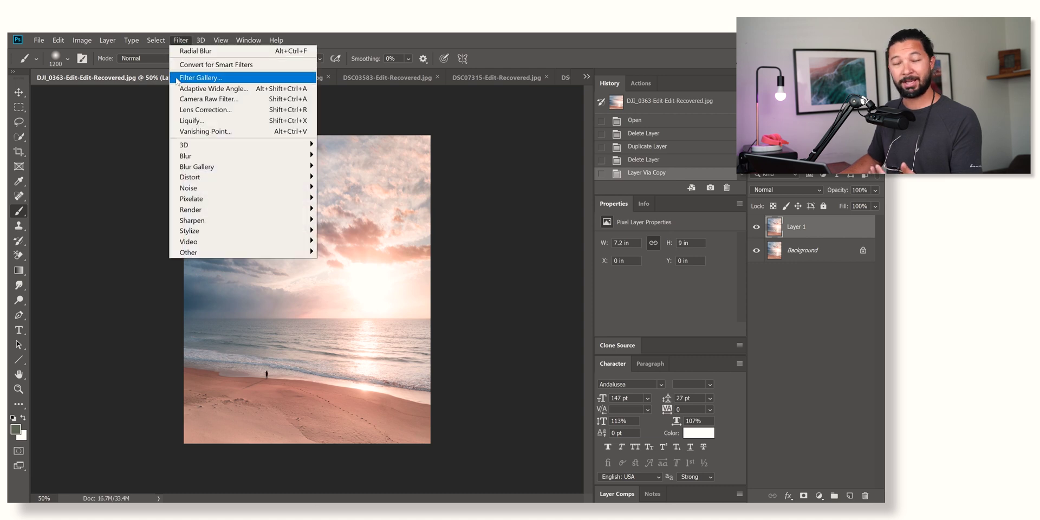
{"action": "mouse_move", "coordinate": [195, 156]}
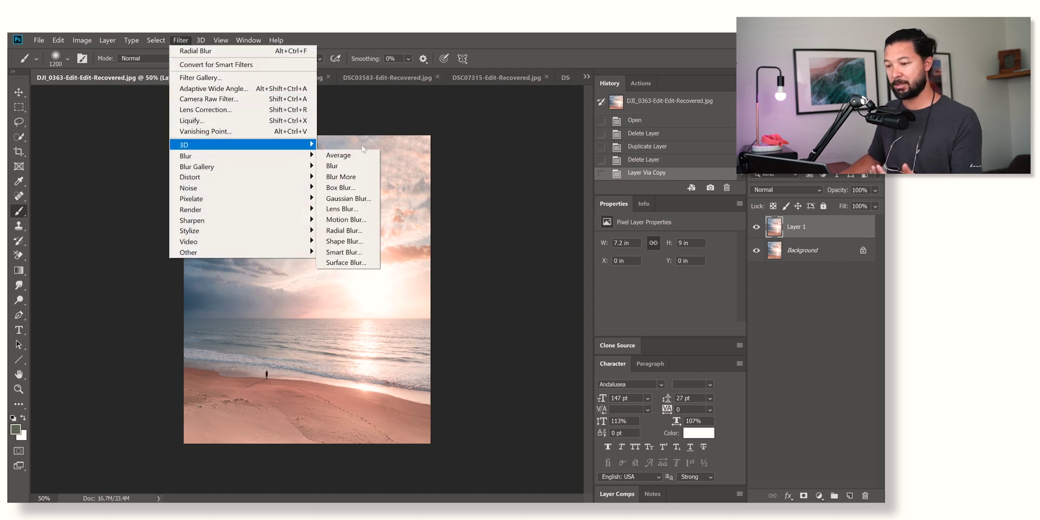
{"action": "left_click", "coordinate": [347, 220]}
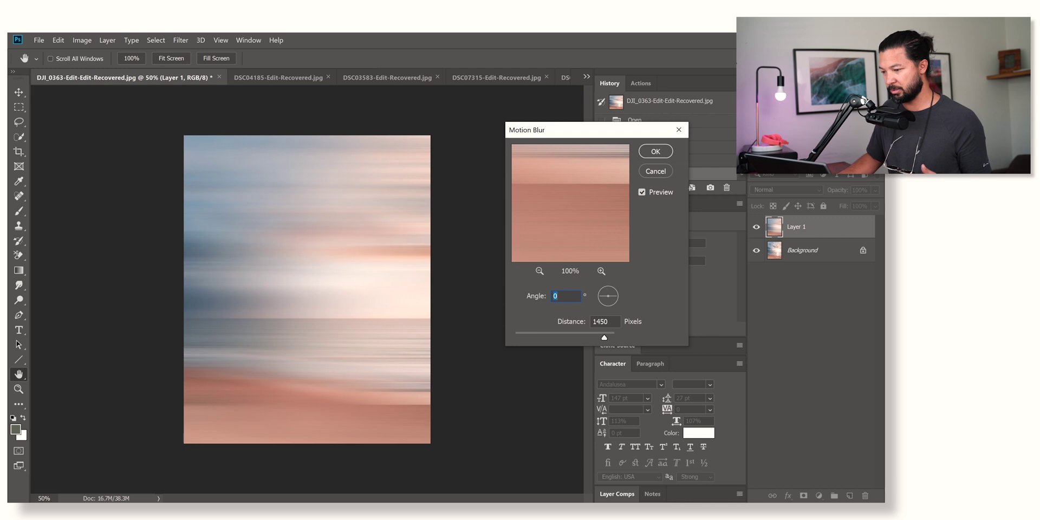
{"action": "left_click", "coordinate": [608, 287]}
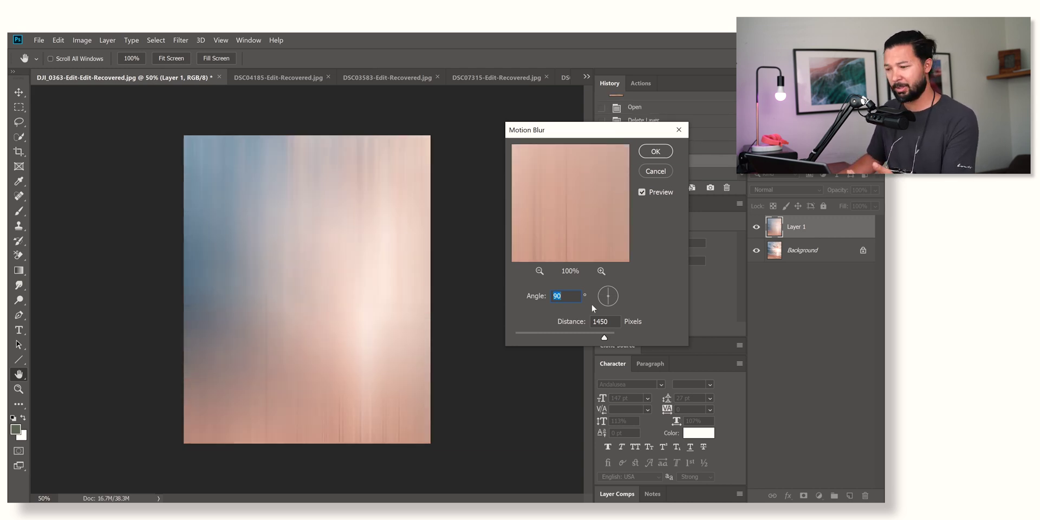
{"action": "type", "text": "2"}
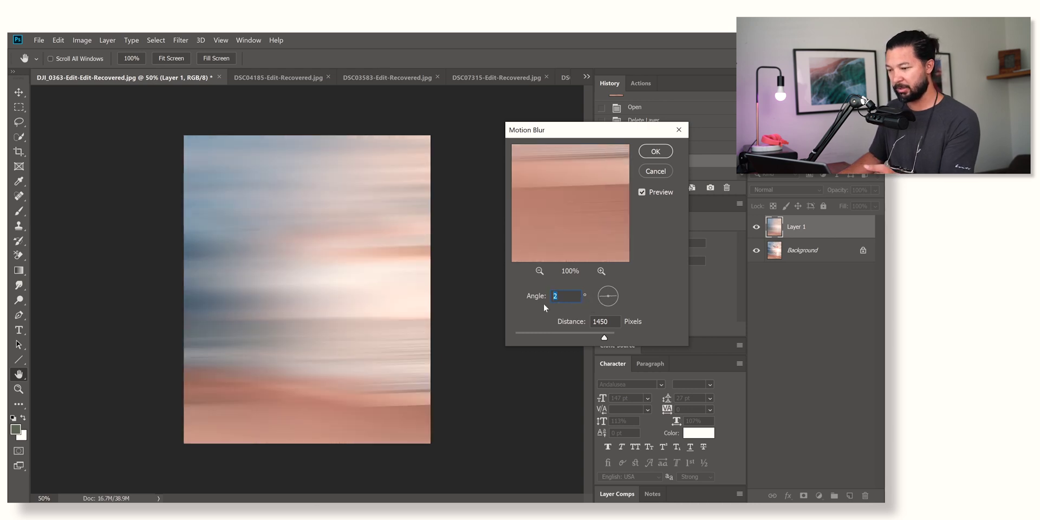
{"action": "type", "text": "0"}
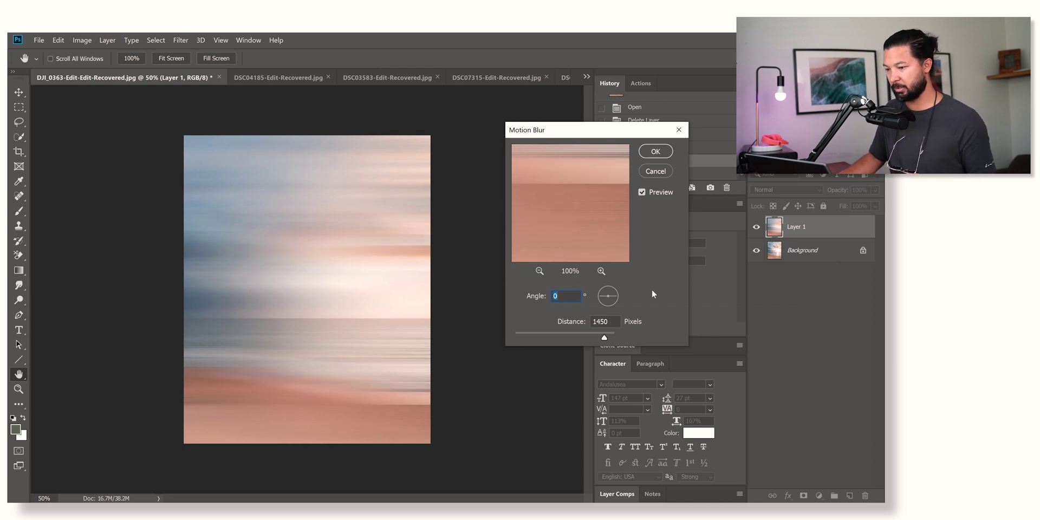
Step: Try Motion Blur distances of 2000, 48 and 1298 pixels at a 0 degree angle, and cancel the filter
{"action": "left_click_drag", "start_coordinate": [598, 340], "coordinate": [618, 336]}
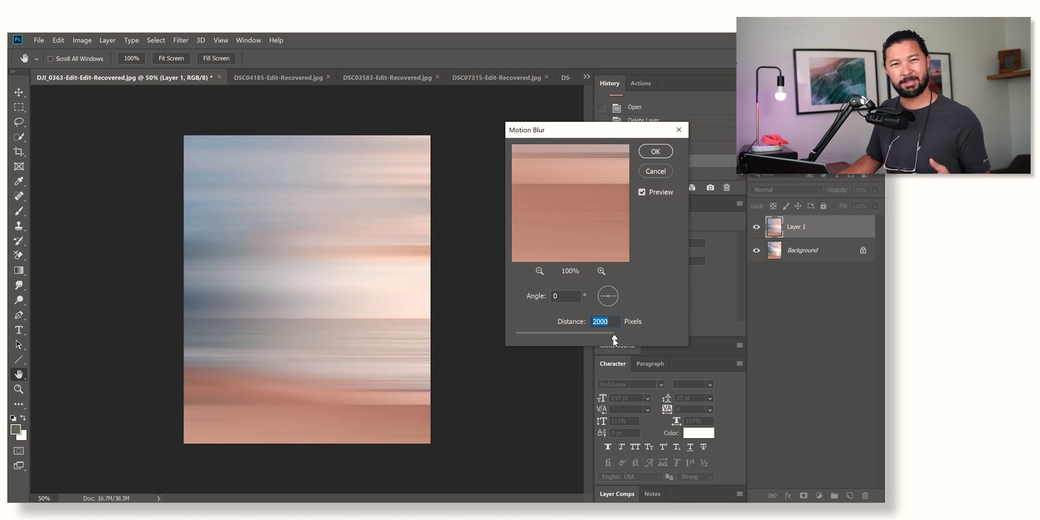
{"action": "left_click_drag", "start_coordinate": [614, 339], "coordinate": [541, 340]}
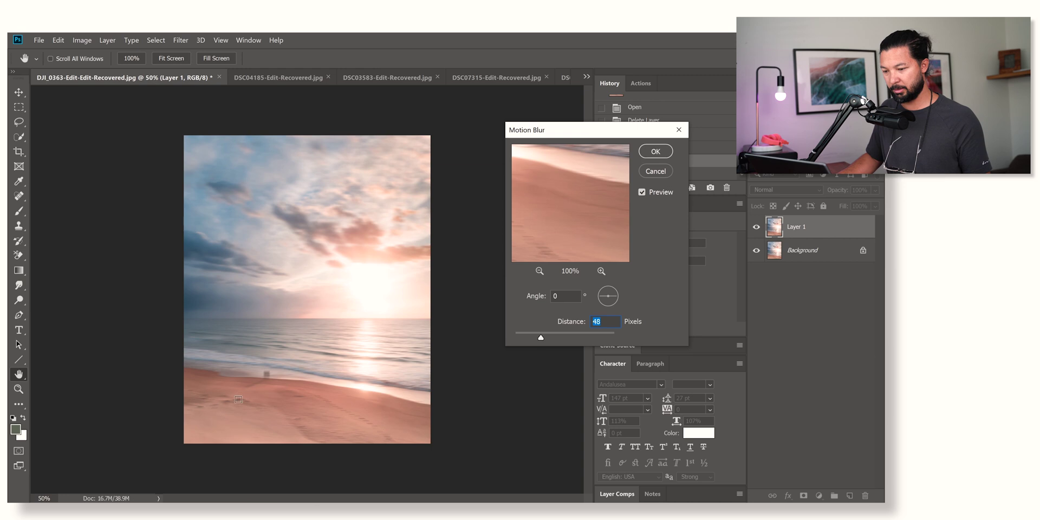
{"action": "left_click_drag", "start_coordinate": [551, 332], "coordinate": [602, 339]}
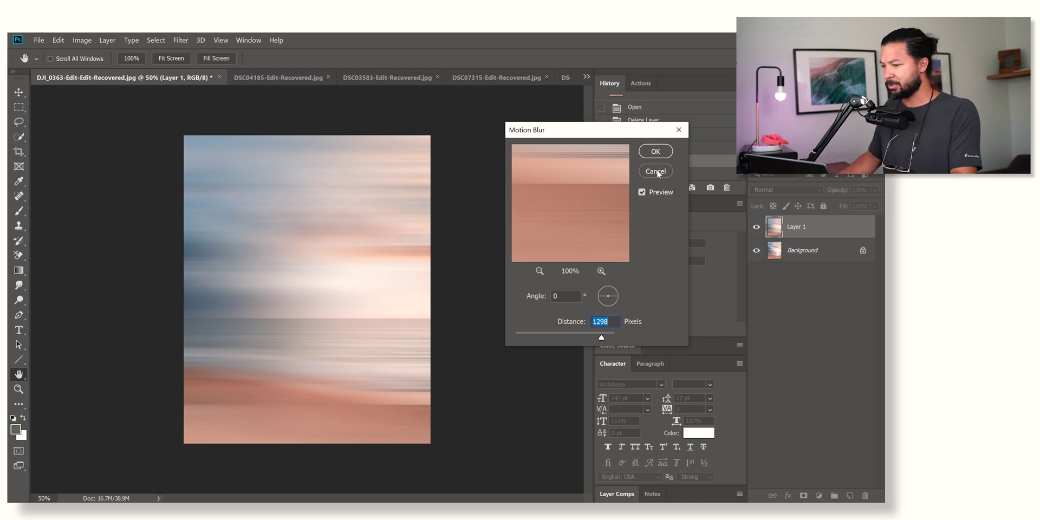
{"action": "left_click", "coordinate": [656, 171]}
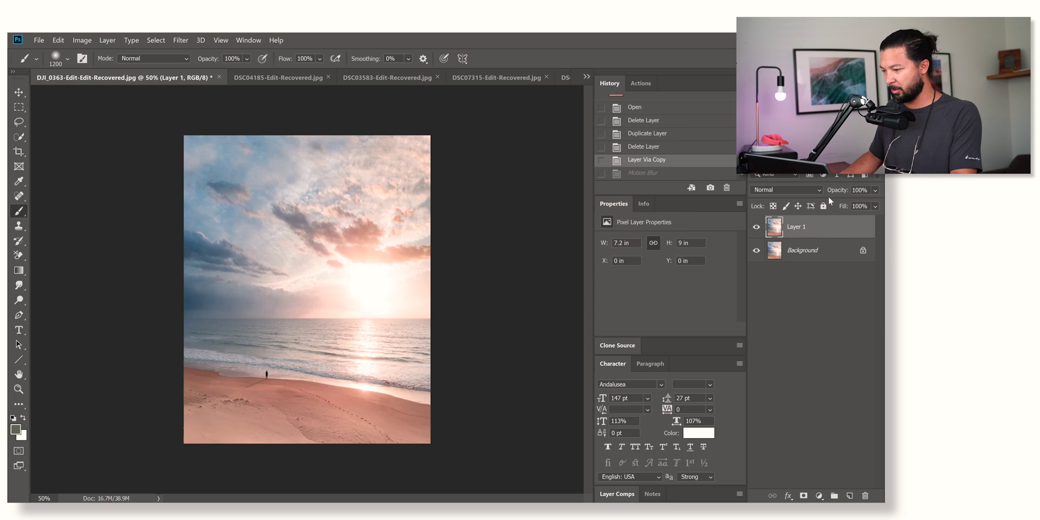
Step: Apply a Spin Radial Blur with amount 49 and Good quality to Layer 1, centred slightly up and right of the image middle
{"action": "left_click", "coordinate": [181, 40]}
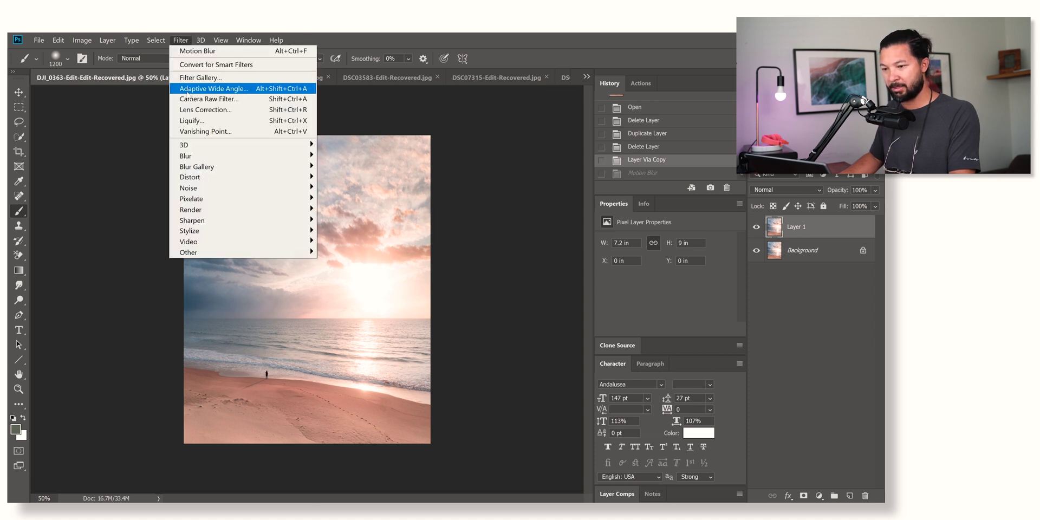
{"action": "mouse_move", "coordinate": [257, 161]}
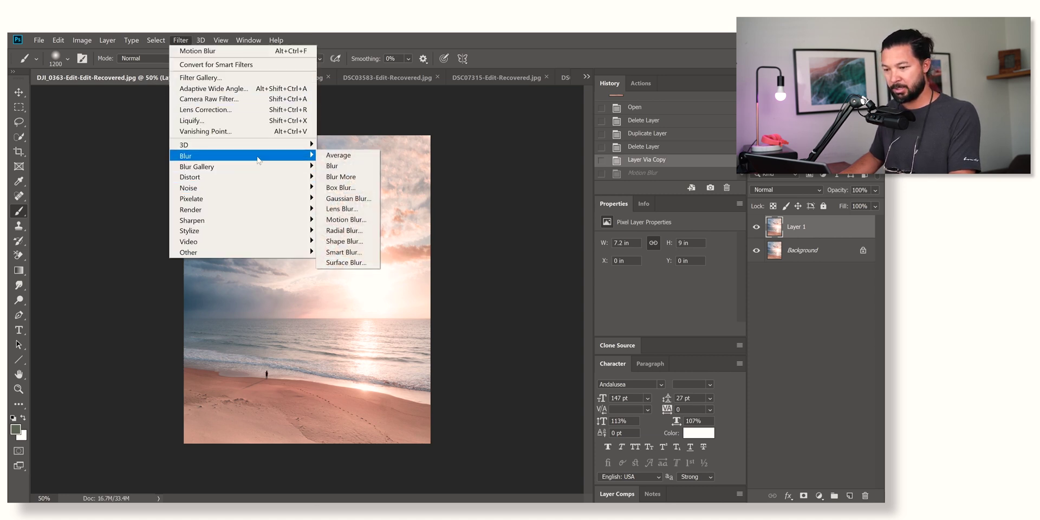
{"action": "left_click", "coordinate": [356, 232]}
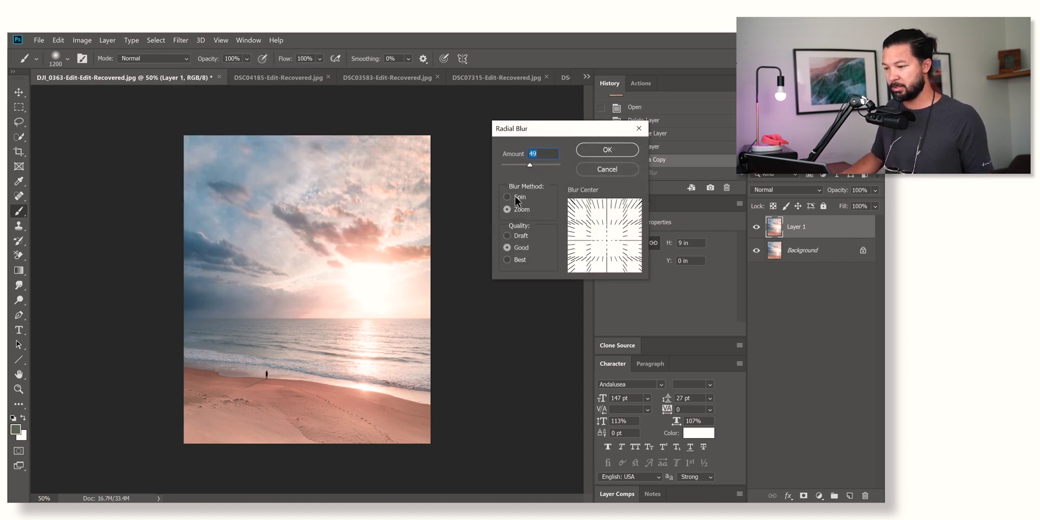
{"action": "left_click", "coordinate": [513, 199]}
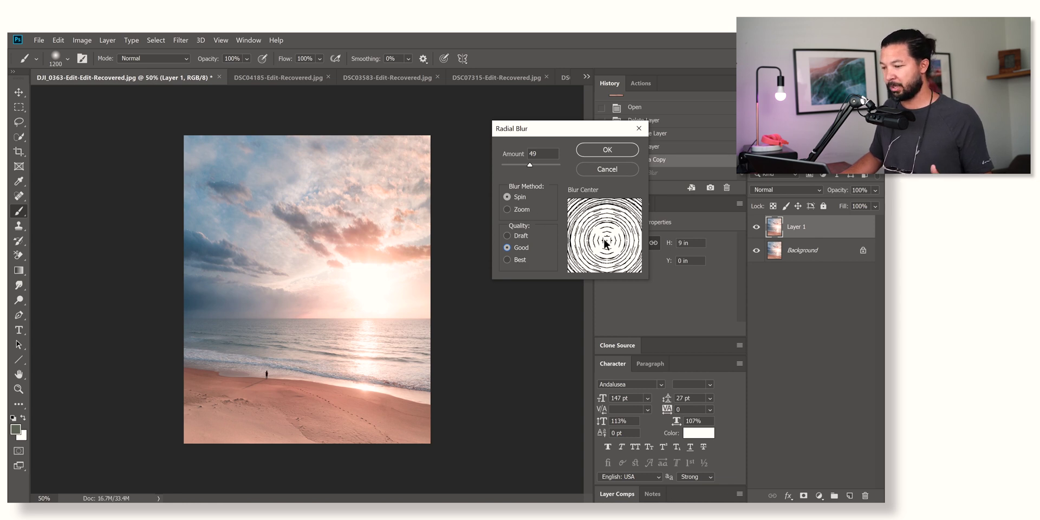
{"action": "mouse_move", "coordinate": [608, 242]}
{"action": "left_mouse_down"}
{"action": "mouse_move", "coordinate": [606, 224]}
{"action": "mouse_move", "coordinate": [600, 241]}
{"action": "left_mouse_up"}
{"action": "left_click_drag", "start_coordinate": [602, 245], "coordinate": [620, 229]}
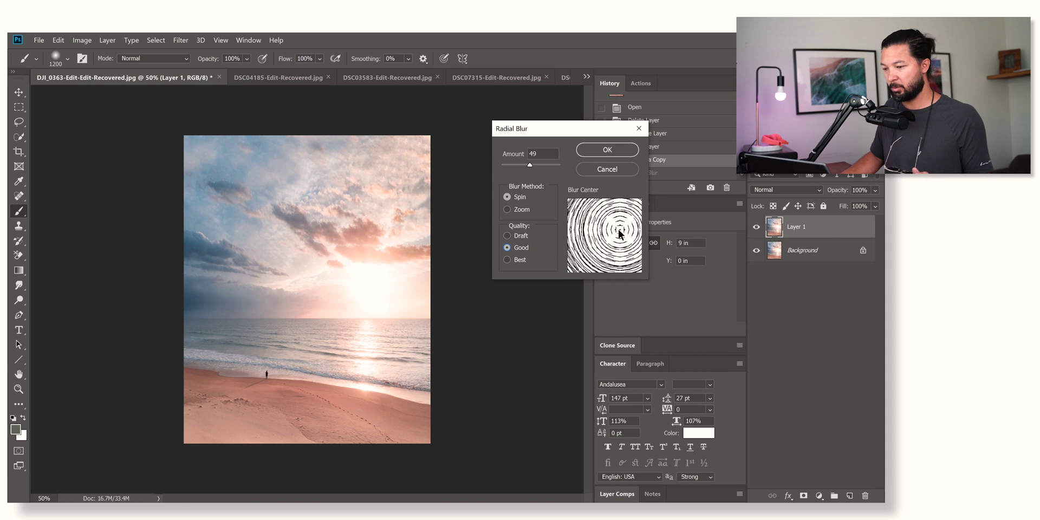
{"action": "left_click_drag", "start_coordinate": [619, 231], "coordinate": [614, 237]}
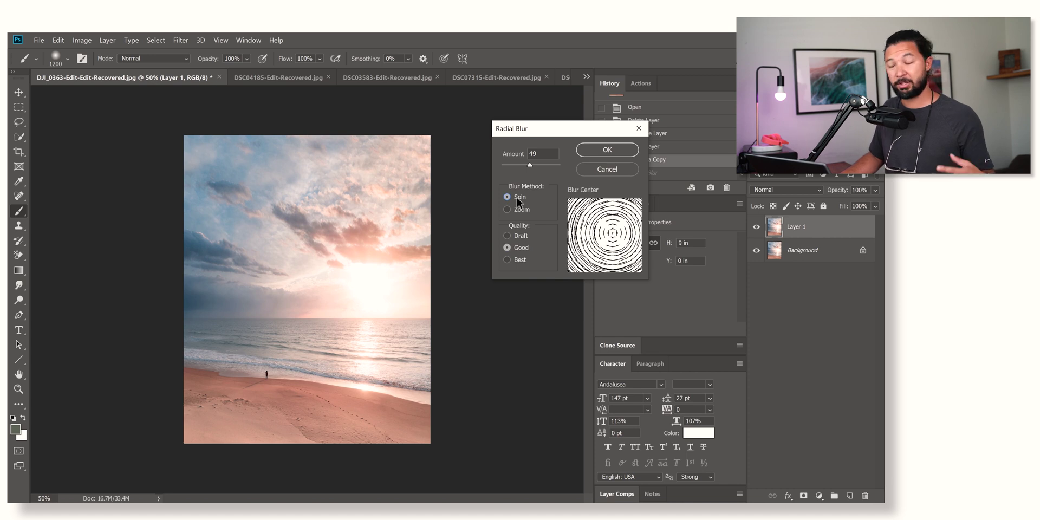
{"action": "left_click", "coordinate": [607, 152]}
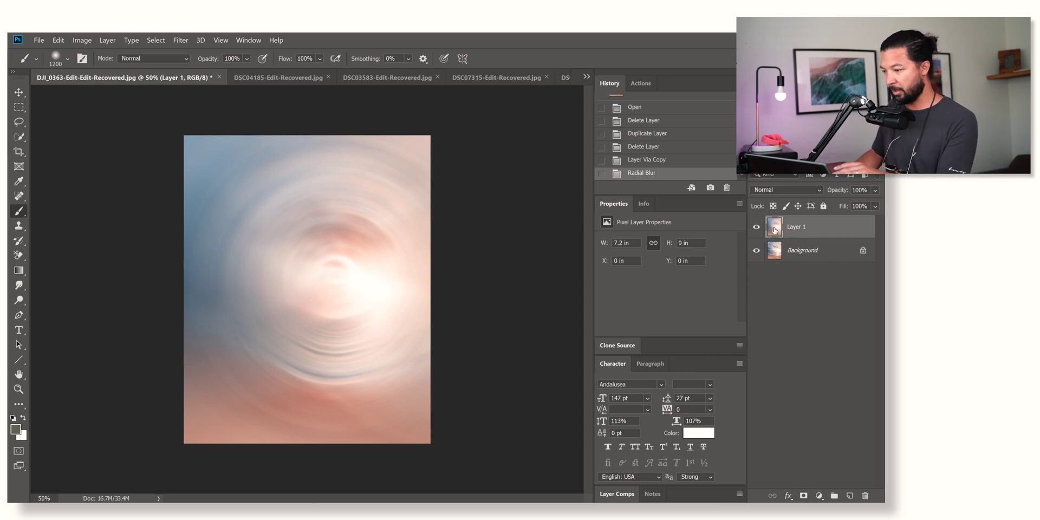
Step: Add a layer mask to the blurred layer and paint black across the beach to reveal the sharp original
{"action": "left_click", "coordinate": [803, 497]}
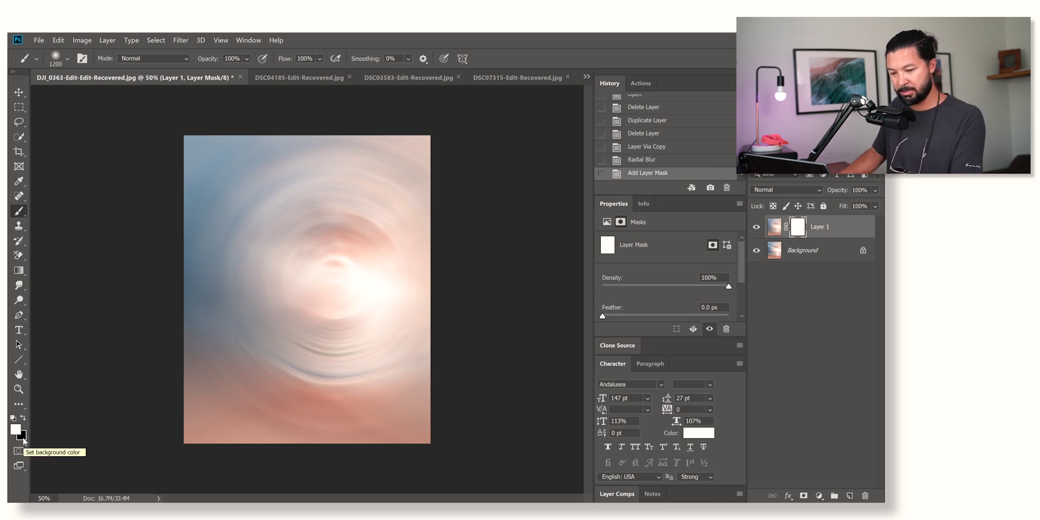
{"action": "key", "text": "x"}
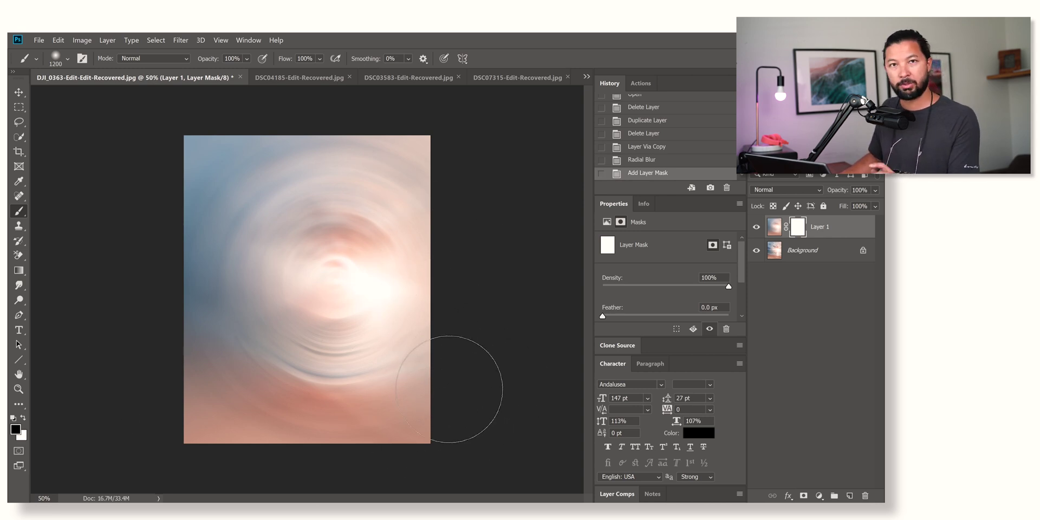
{"action": "mouse_move", "coordinate": [483, 429]}
{"action": "left_mouse_down"}
{"action": "mouse_move", "coordinate": [181, 443]}
{"action": "mouse_move", "coordinate": [418, 425]}
{"action": "mouse_move", "coordinate": [353, 434]}
{"action": "mouse_move", "coordinate": [157, 424]}
{"action": "mouse_move", "coordinate": [417, 382]}
{"action": "mouse_move", "coordinate": [406, 406]}
{"action": "mouse_move", "coordinate": [178, 422]}
{"action": "left_mouse_up"}
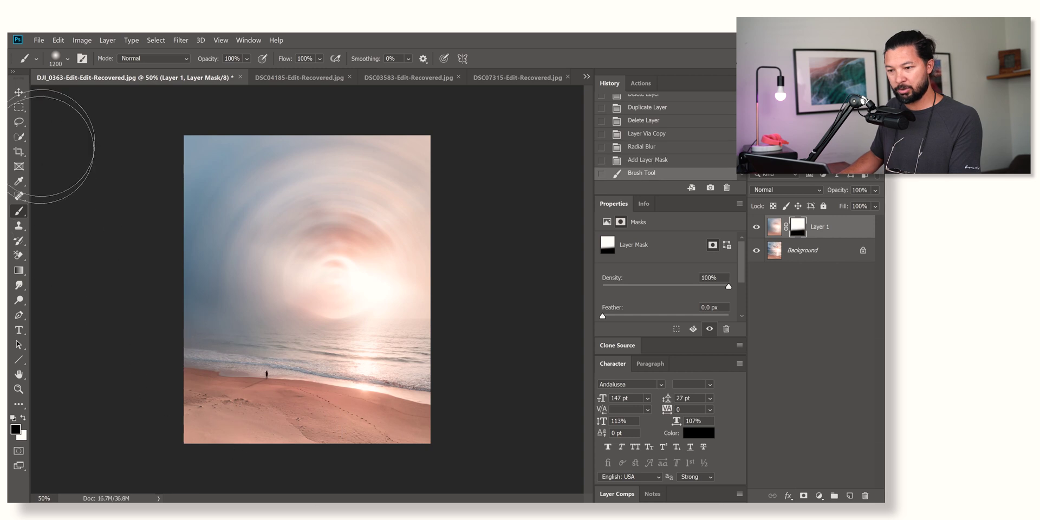
Step: Paint black on the mask over the sea, horizon and lower clouds with a soft 1200 px brush at 0% hardness
{"action": "left_click", "coordinate": [54, 60]}
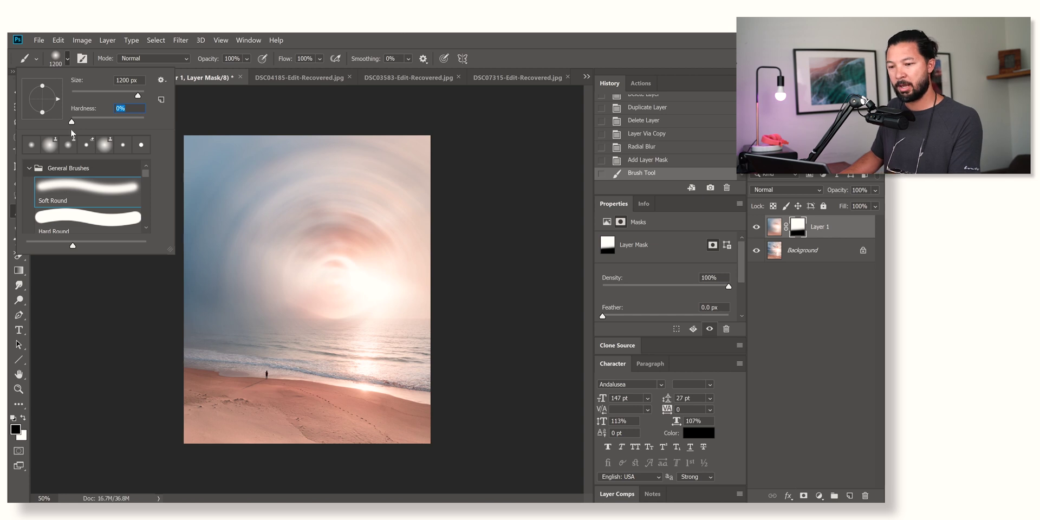
{"action": "key", "text": "Return"}
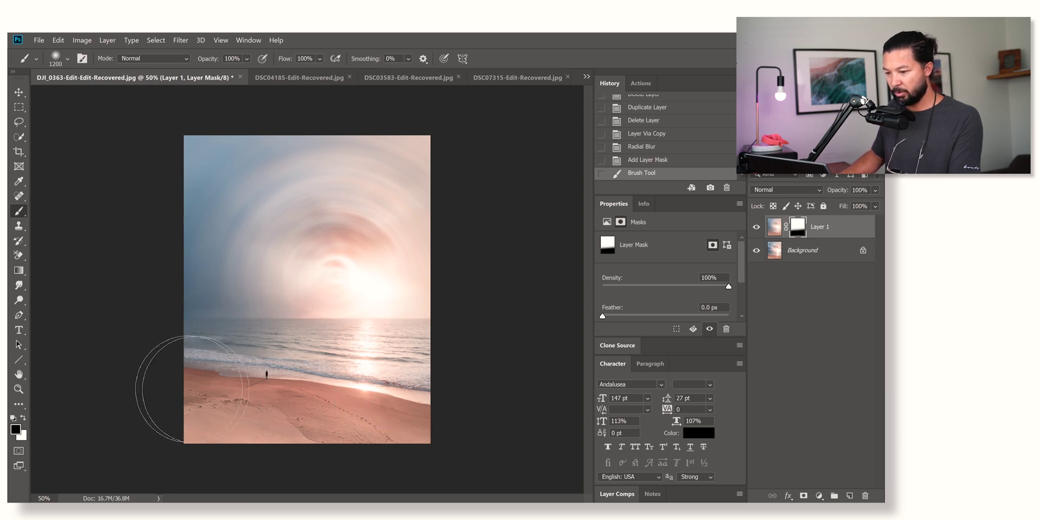
{"action": "left_click", "coordinate": [237, 400]}
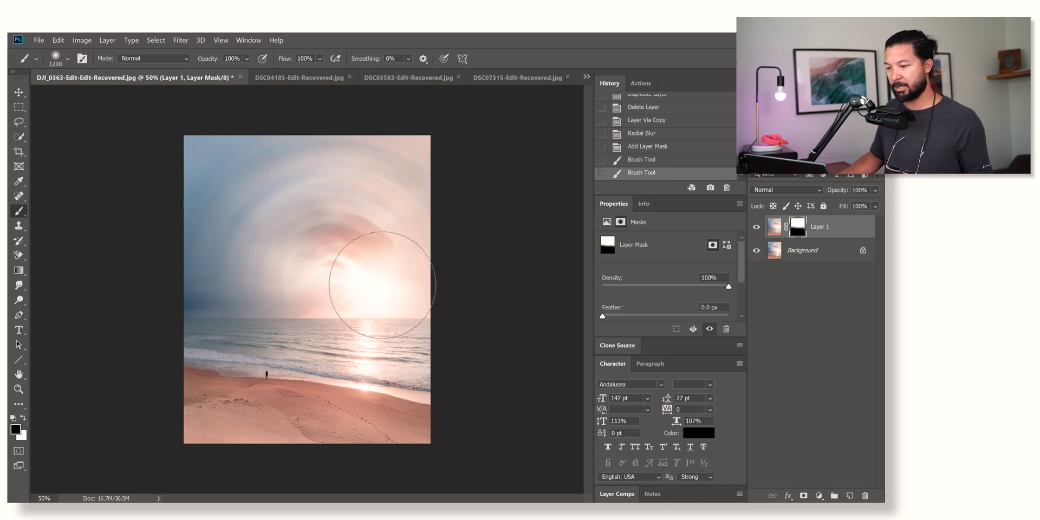
{"action": "mouse_move", "coordinate": [168, 314]}
{"action": "left_mouse_down"}
{"action": "mouse_move", "coordinate": [177, 356]}
{"action": "mouse_move", "coordinate": [224, 362]}
{"action": "mouse_move", "coordinate": [164, 367]}
{"action": "mouse_move", "coordinate": [350, 384]}
{"action": "mouse_move", "coordinate": [391, 353]}
{"action": "left_mouse_up"}
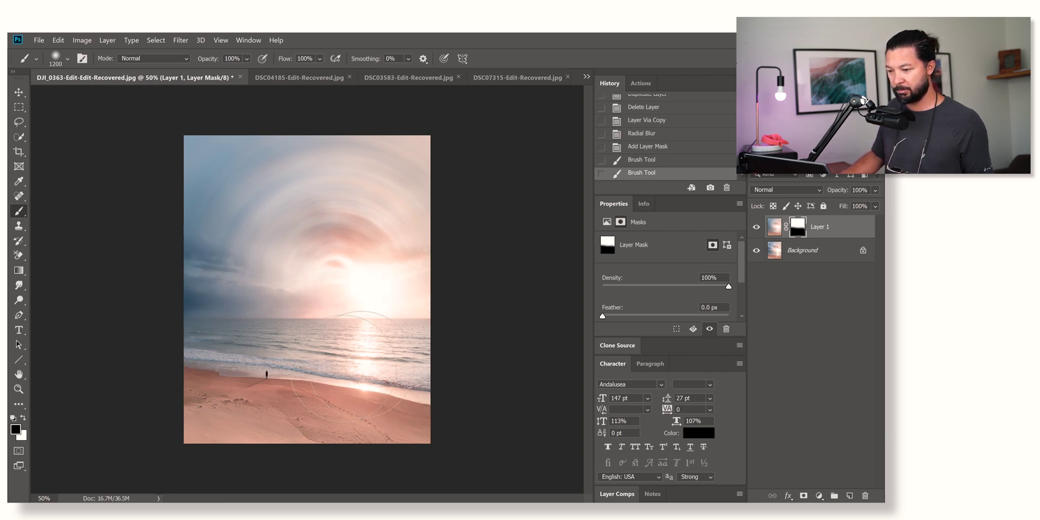
{"action": "left_click_drag", "start_coordinate": [150, 251], "coordinate": [222, 341]}
{"action": "left_click_drag", "start_coordinate": [429, 301], "coordinate": [325, 313]}
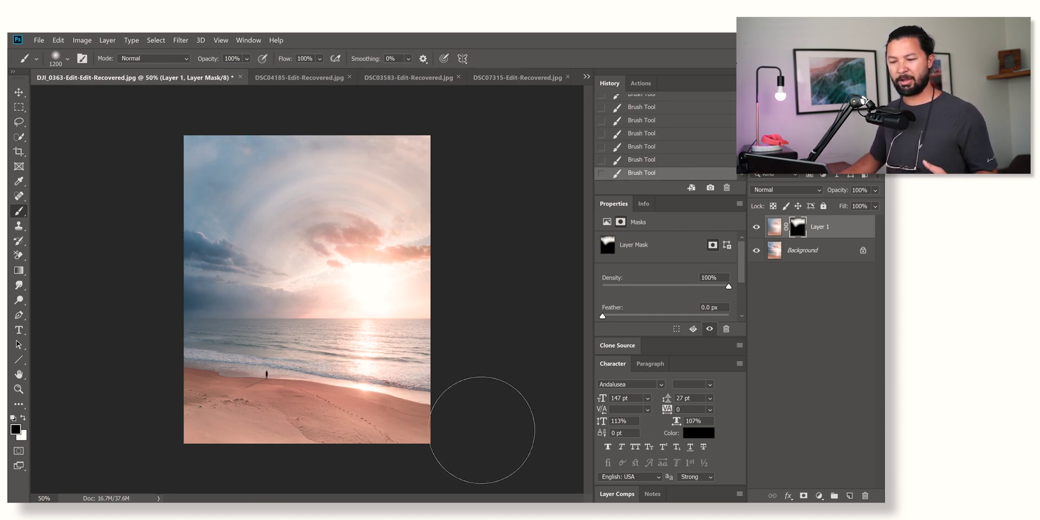
Step: Compare the image with and without the masked radial blur by toggling Layer 1's visibility
{"action": "left_click", "coordinate": [757, 228]}
{"action": "left_click", "coordinate": [757, 228]}
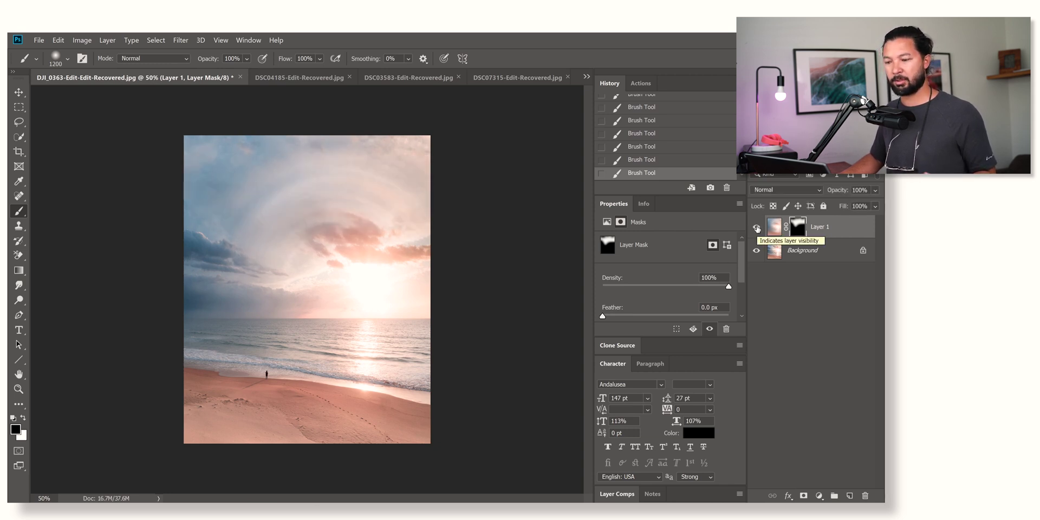
{"action": "left_click", "coordinate": [757, 228]}
{"action": "left_click", "coordinate": [759, 229]}
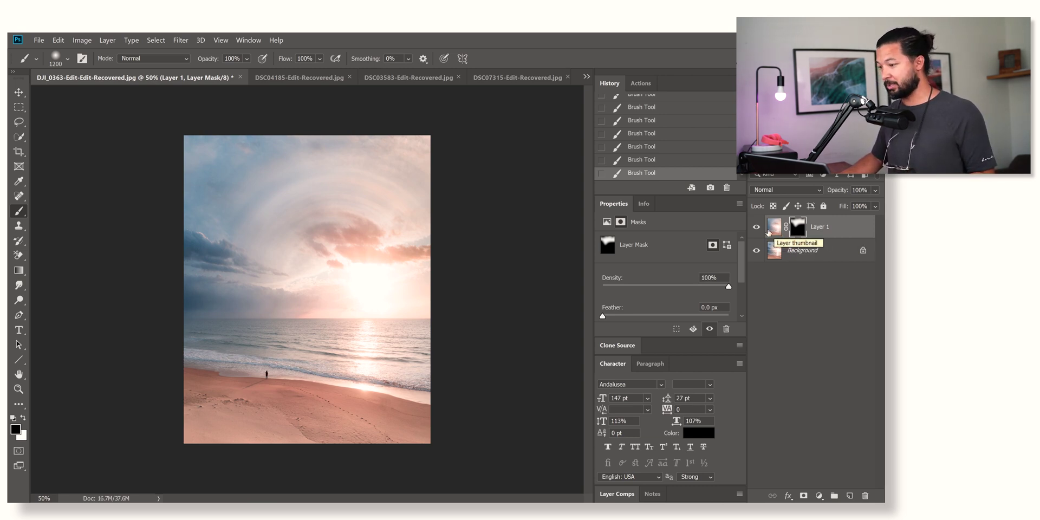
Step: Delete the masked blur layer and duplicate the Background layer again
{"action": "key", "text": "Delete"}
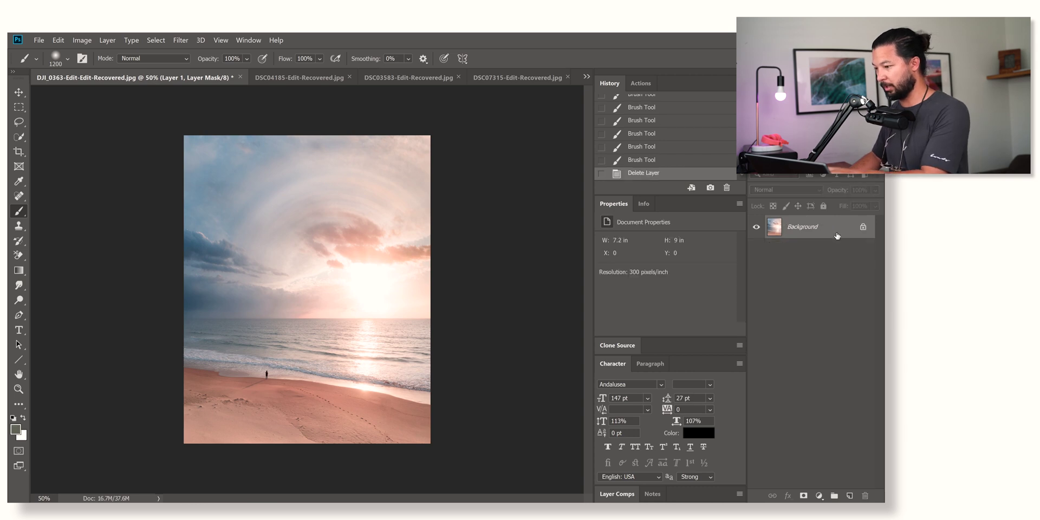
{"action": "key", "text": "ctrl+j"}
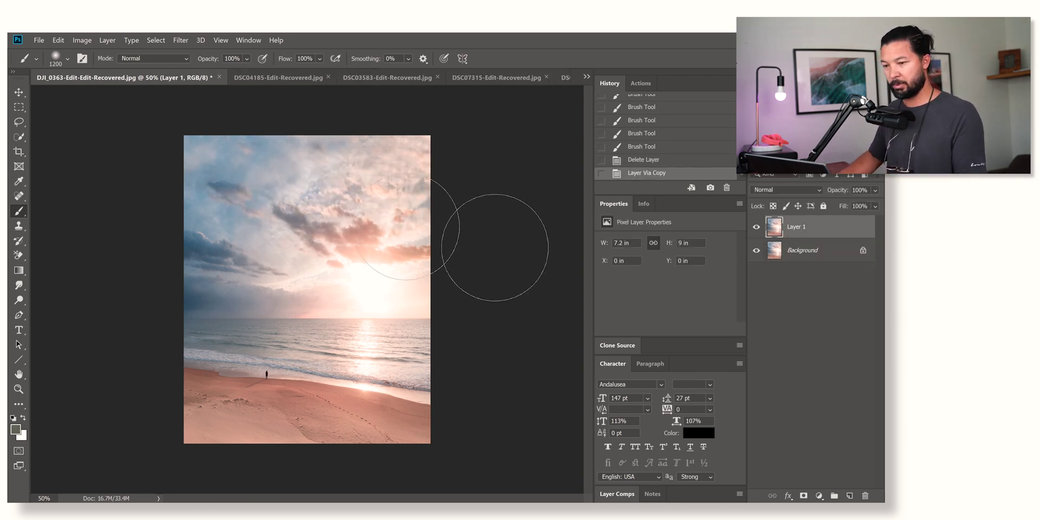
Step: Apply a Radial Blur to Layer 1 with the Zoom method, amount 66, and the blur center shifted toward the sun
{"action": "left_click", "coordinate": [181, 40]}
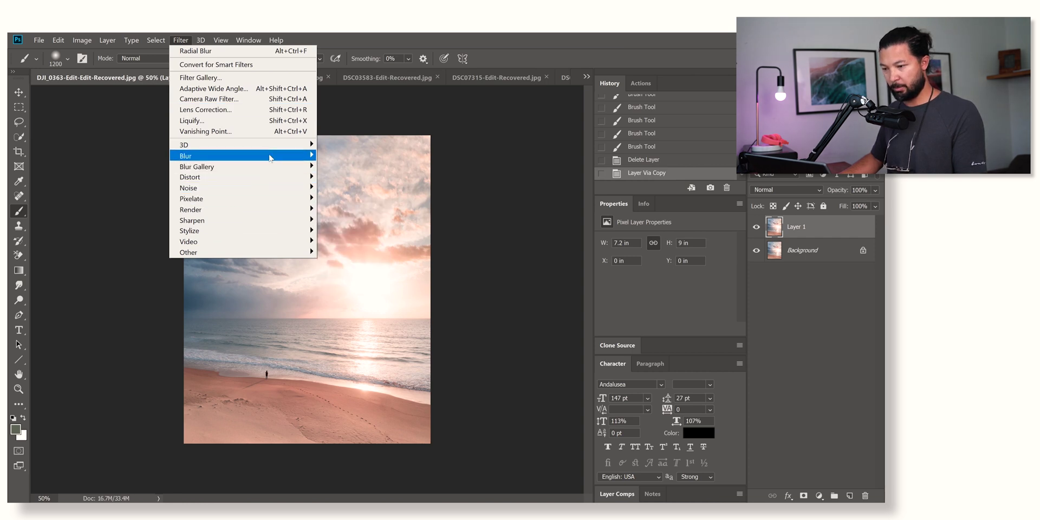
{"action": "mouse_move", "coordinate": [269, 157]}
{"action": "left_click", "coordinate": [339, 232]}
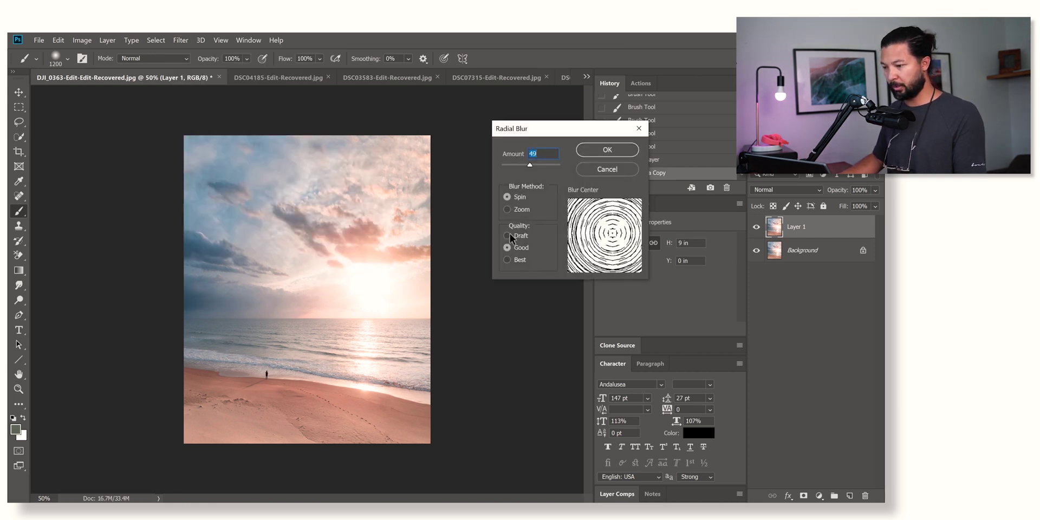
{"action": "left_click", "coordinate": [507, 211]}
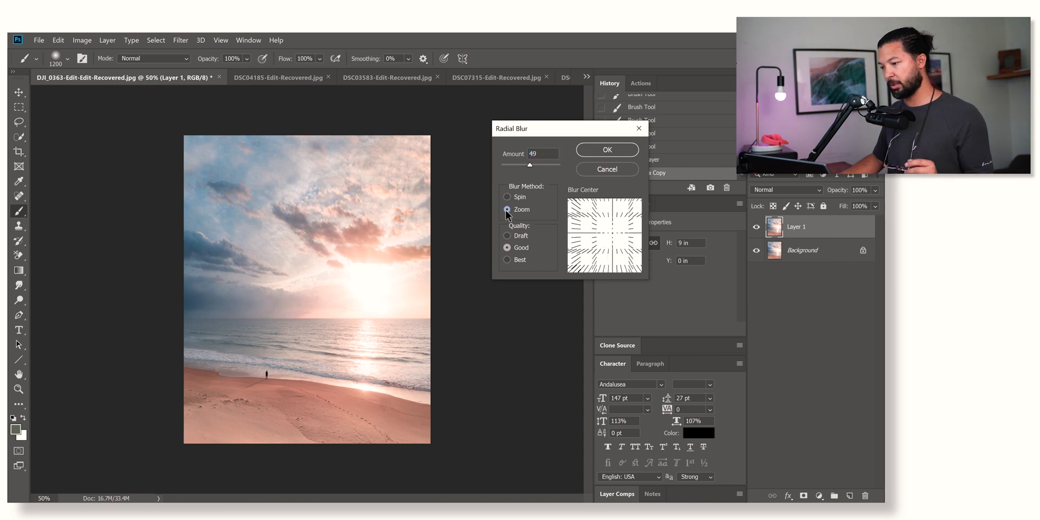
{"action": "left_click_drag", "start_coordinate": [609, 232], "coordinate": [620, 233]}
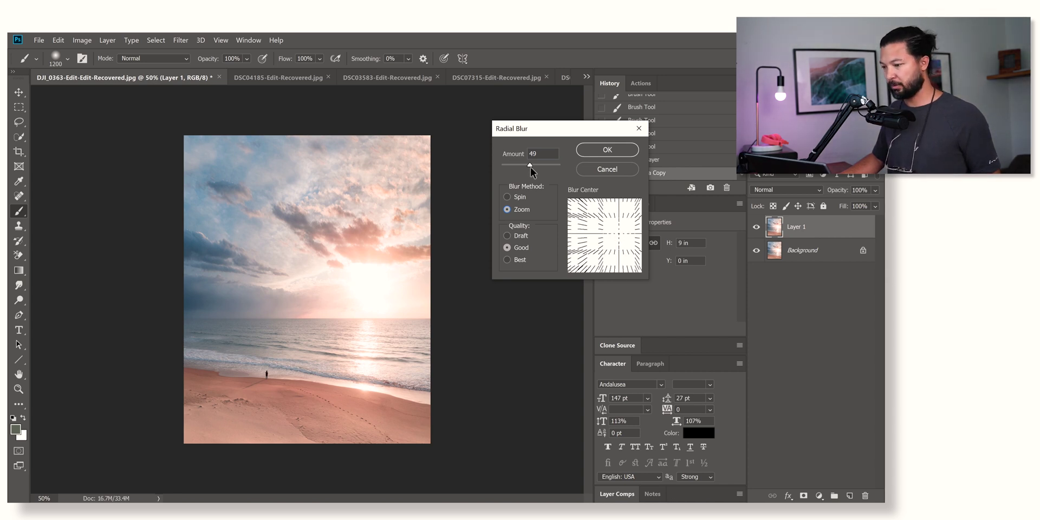
{"action": "left_click_drag", "start_coordinate": [531, 164], "coordinate": [540, 166]}
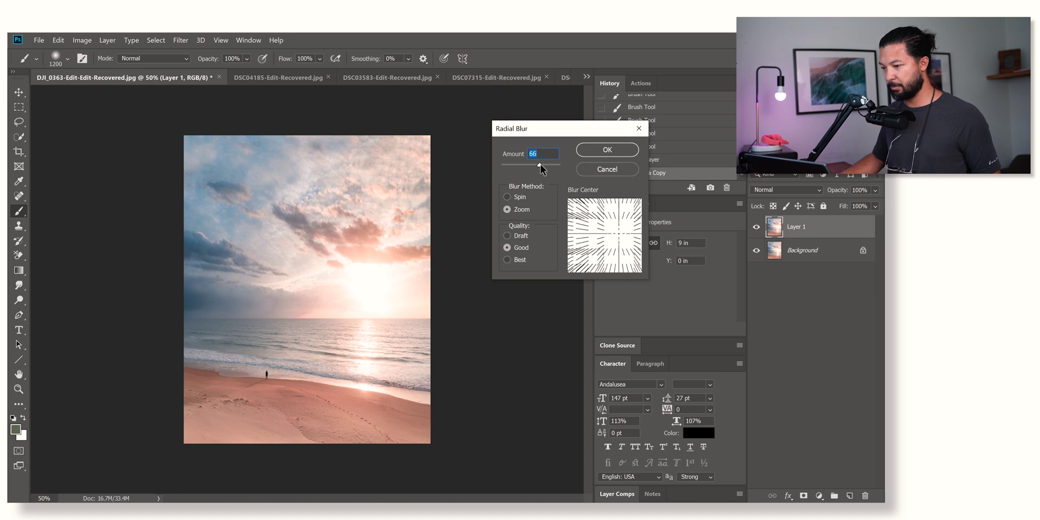
{"action": "left_click", "coordinate": [608, 149]}
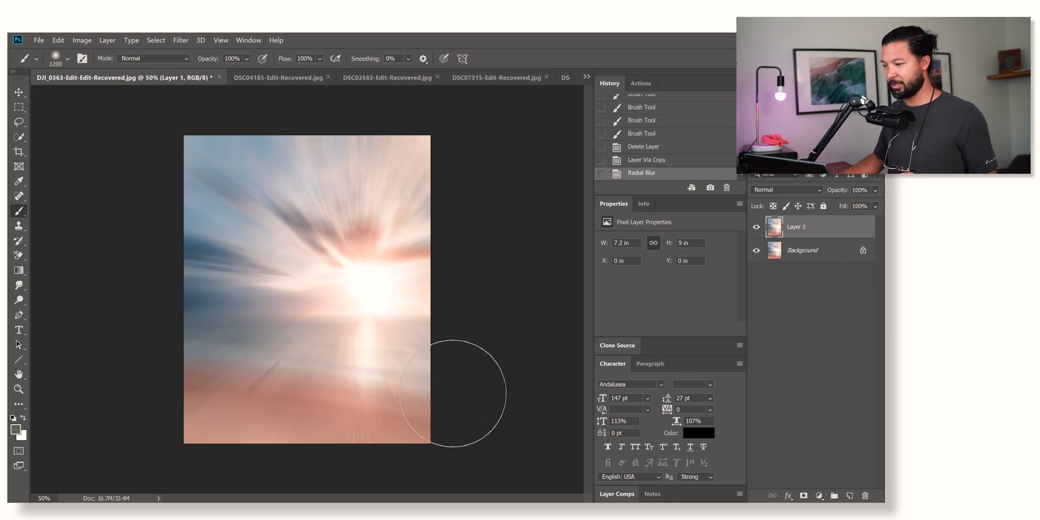
Step: Add a layer mask to Layer 1 and paint black over the beach and sea to restore the sharp original
{"action": "left_click", "coordinate": [803, 496]}
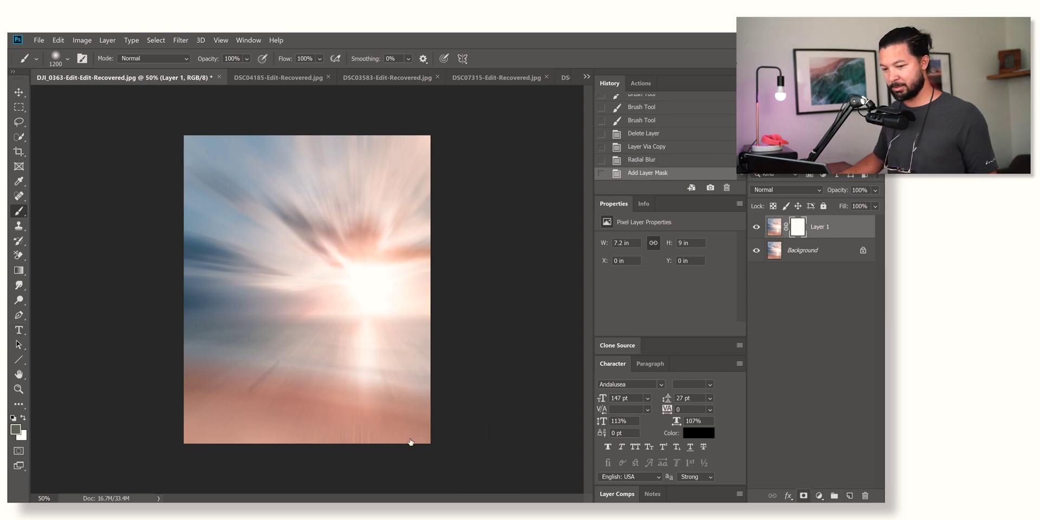
{"action": "key", "text": "d"}
{"action": "mouse_move", "coordinate": [82, 313]}
{"action": "left_mouse_down"}
{"action": "mouse_move", "coordinate": [389, 439]}
{"action": "mouse_move", "coordinate": [513, 408]}
{"action": "mouse_move", "coordinate": [487, 425]}
{"action": "mouse_move", "coordinate": [194, 449]}
{"action": "mouse_move", "coordinate": [412, 444]}
{"action": "mouse_move", "coordinate": [176, 433]}
{"action": "mouse_move", "coordinate": [290, 466]}
{"action": "mouse_move", "coordinate": [127, 450]}
{"action": "mouse_move", "coordinate": [214, 416]}
{"action": "mouse_move", "coordinate": [222, 437]}
{"action": "mouse_move", "coordinate": [212, 447]}
{"action": "mouse_move", "coordinate": [196, 432]}
{"action": "mouse_move", "coordinate": [468, 451]}
{"action": "left_mouse_up"}
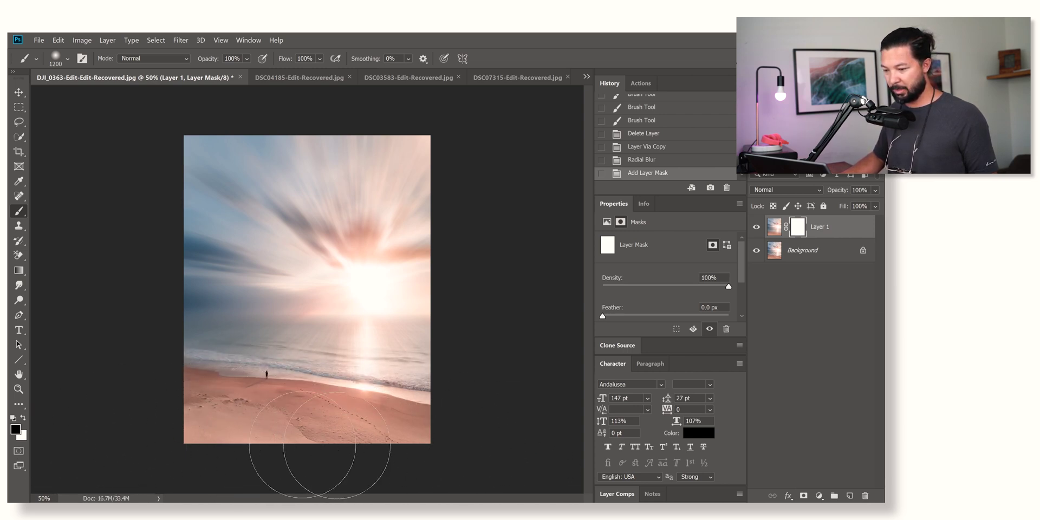
{"action": "mouse_move", "coordinate": [172, 397]}
{"action": "left_mouse_down"}
{"action": "mouse_move", "coordinate": [361, 418]}
{"action": "mouse_move", "coordinate": [374, 398]}
{"action": "mouse_move", "coordinate": [369, 414]}
{"action": "mouse_move", "coordinate": [357, 410]}
{"action": "mouse_move", "coordinate": [458, 406]}
{"action": "mouse_move", "coordinate": [373, 427]}
{"action": "mouse_move", "coordinate": [299, 427]}
{"action": "mouse_move", "coordinate": [188, 408]}
{"action": "mouse_move", "coordinate": [222, 389]}
{"action": "mouse_move", "coordinate": [192, 375]}
{"action": "mouse_move", "coordinate": [219, 382]}
{"action": "mouse_move", "coordinate": [164, 378]}
{"action": "mouse_move", "coordinate": [202, 395]}
{"action": "mouse_move", "coordinate": [151, 399]}
{"action": "left_mouse_up"}
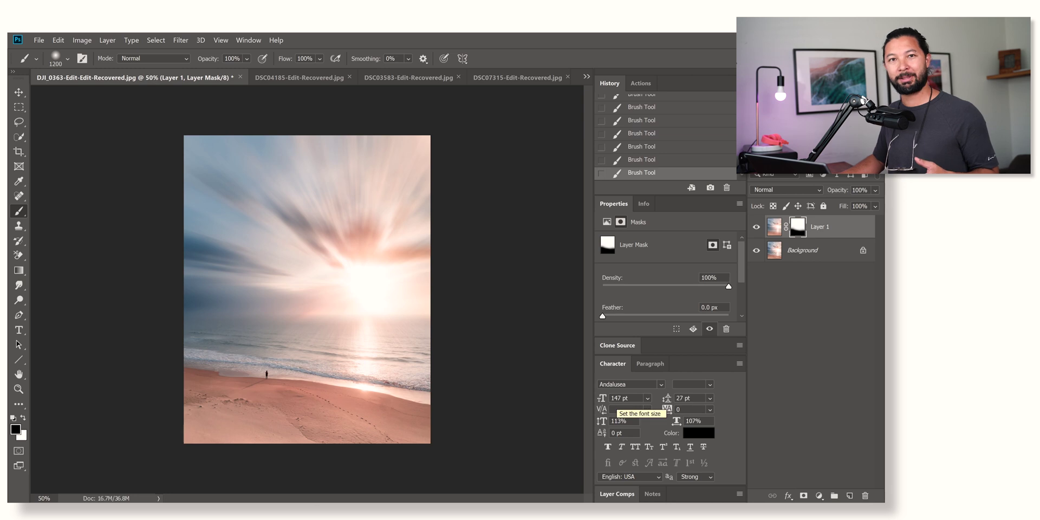
Step: Soften Layer 1's mask with a Gaussian Blur and compare the image with and without the layer
{"action": "left_click", "coordinate": [757, 228]}
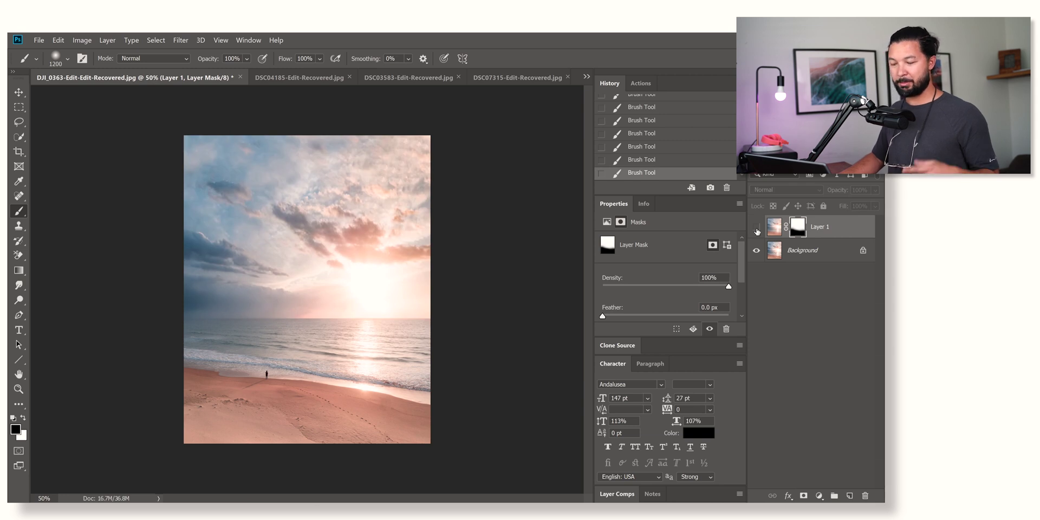
{"action": "left_click", "coordinate": [757, 229]}
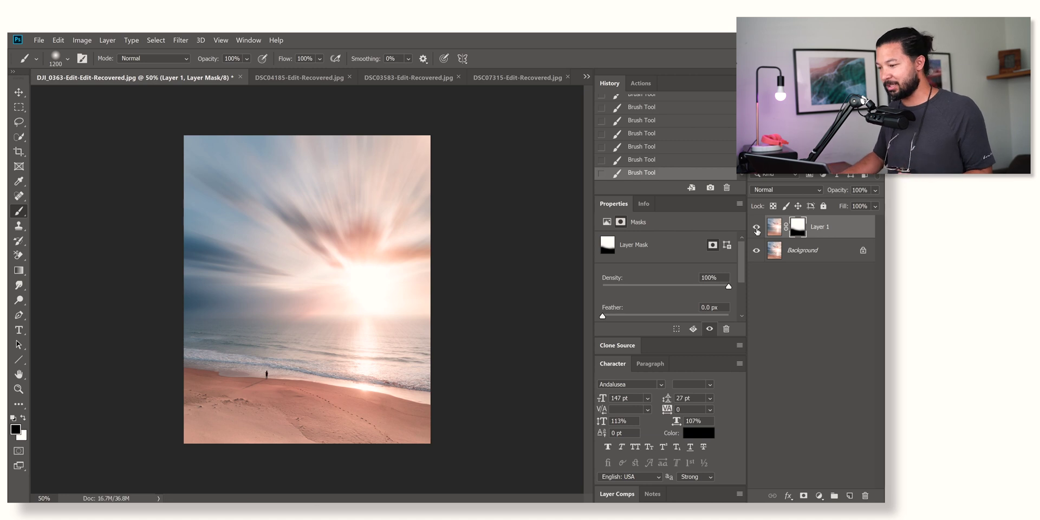
{"action": "key", "text": "ctrl+f"}
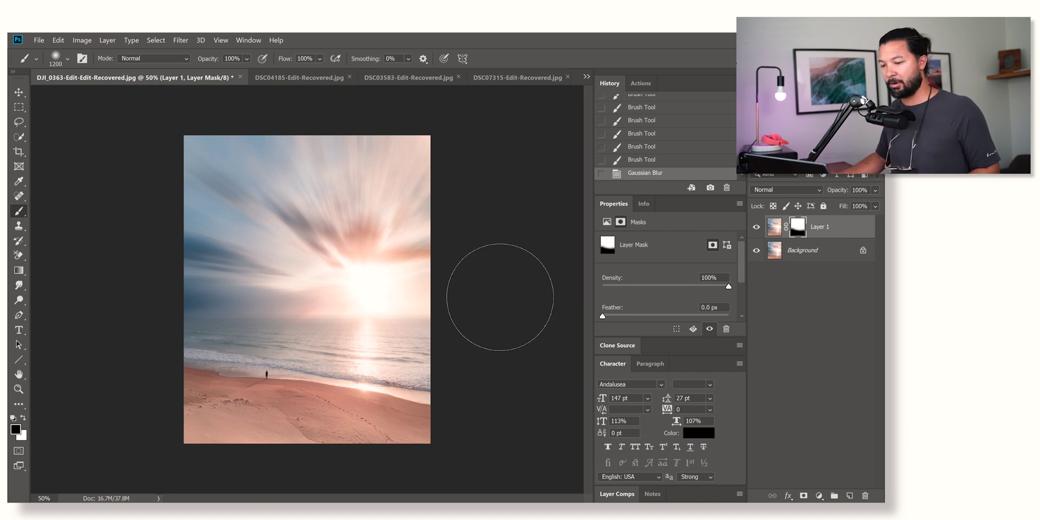
{"action": "left_click", "coordinate": [757, 227]}
{"action": "left_click", "coordinate": [756, 227]}
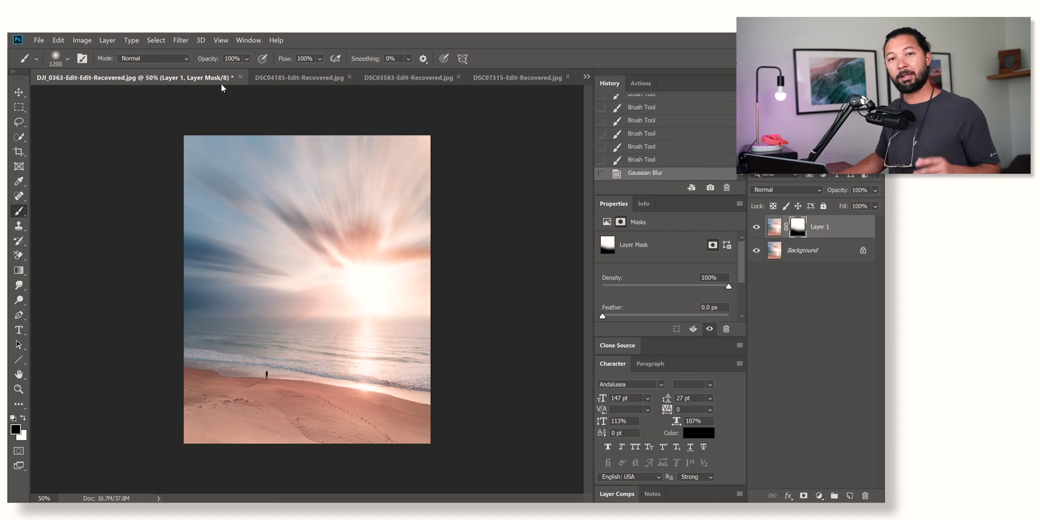
Step: Switch to DSC04185-Edit-Recovered.jpg and compare the image with and without Layer 1
{"action": "left_click", "coordinate": [277, 79]}
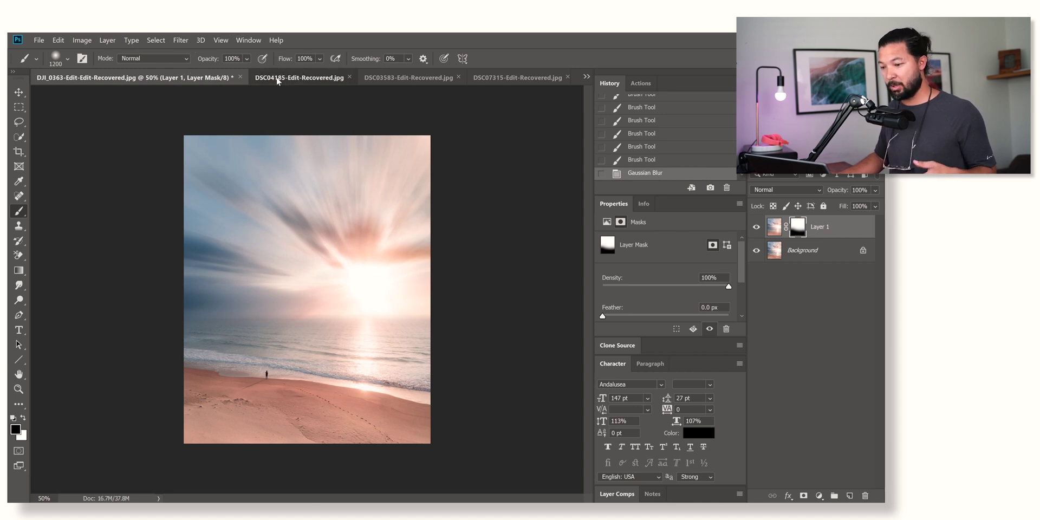
{"action": "left_click", "coordinate": [757, 232]}
{"action": "left_click", "coordinate": [757, 232]}
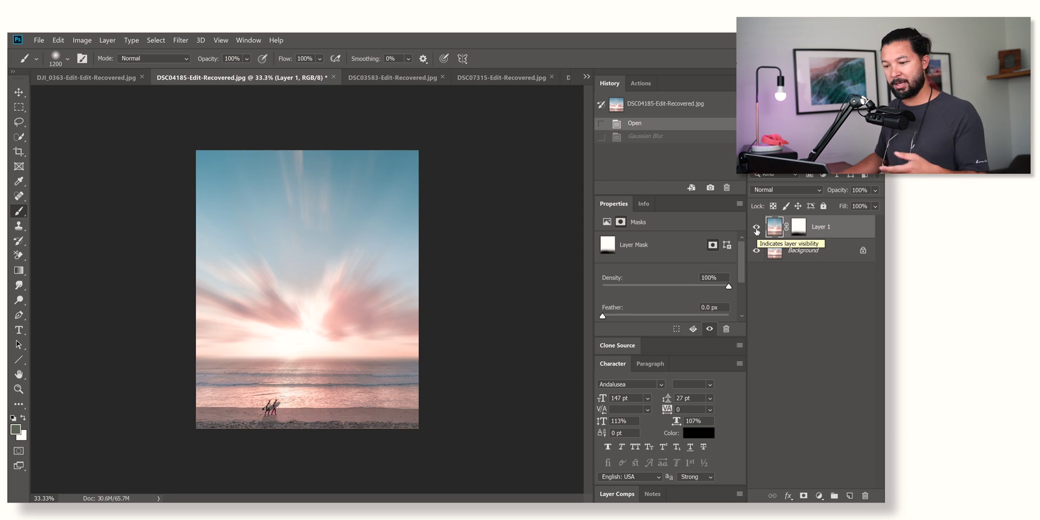
{"action": "left_click", "coordinate": [757, 232]}
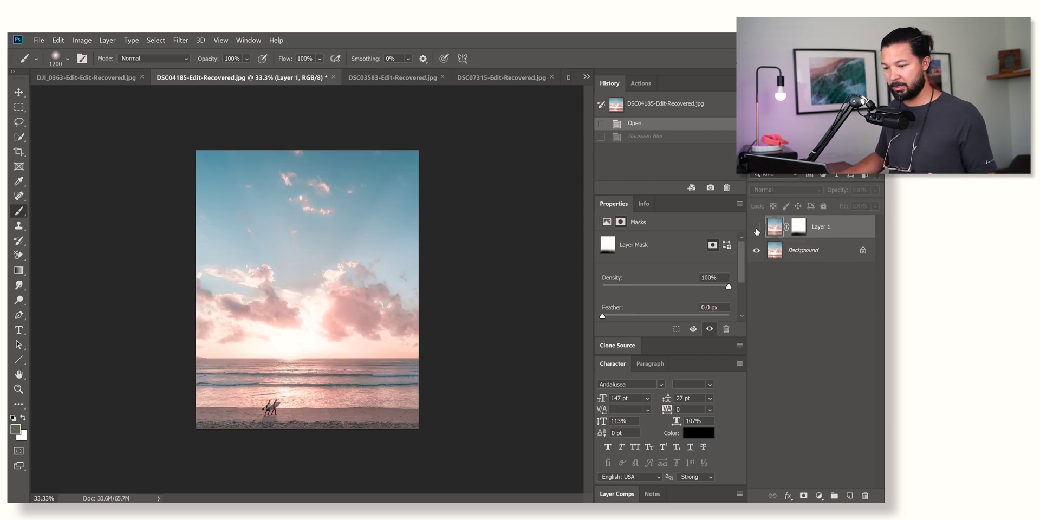
{"action": "left_click", "coordinate": [757, 232]}
Step: Switch to DSC08842-Edit-Recovered.jpg and compare the pier image with and without Layer 1
{"action": "left_click", "coordinate": [409, 80]}
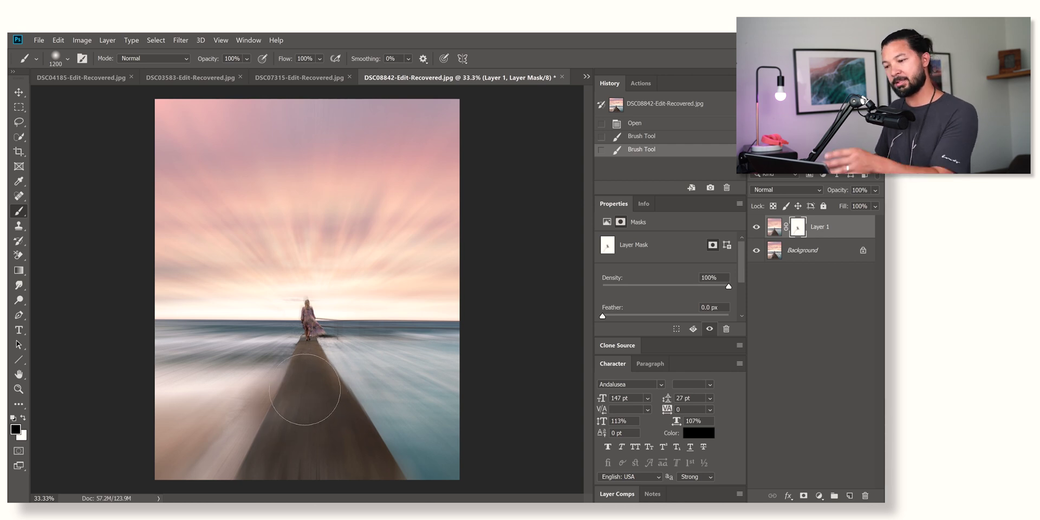
{"action": "left_click", "coordinate": [758, 228]}
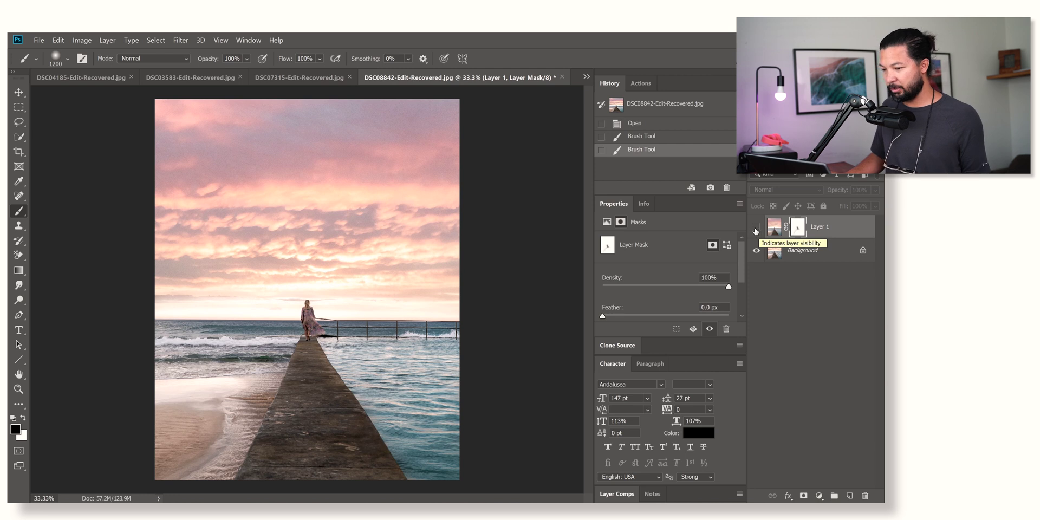
{"action": "left_click", "coordinate": [756, 228]}
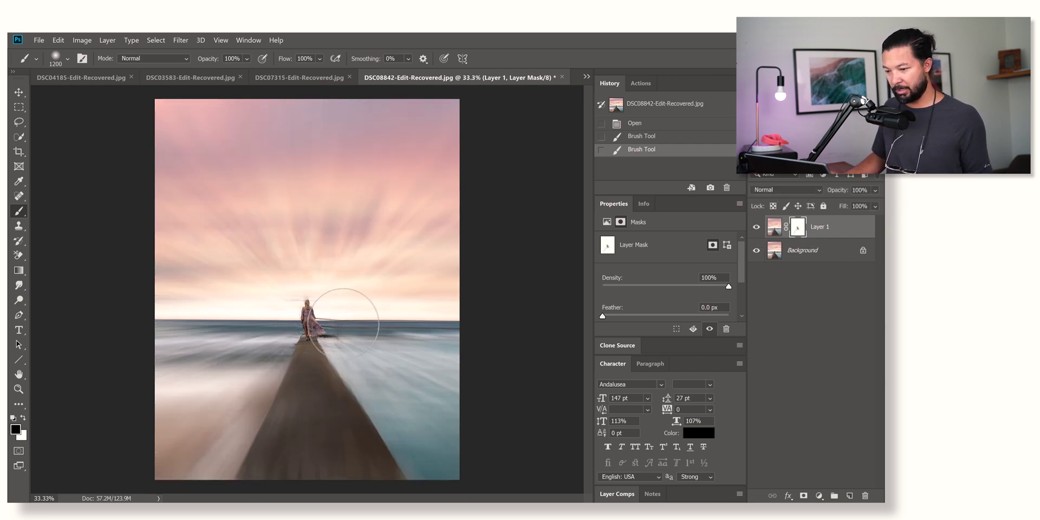
Step: Paint black on the mask over the woman, and compare the result with the layer mask disabled and re-enabled
{"action": "mouse_move", "coordinate": [319, 329]}
{"action": "left_mouse_down"}
{"action": "mouse_move", "coordinate": [307, 316]}
{"action": "mouse_move", "coordinate": [317, 325]}
{"action": "left_mouse_up"}
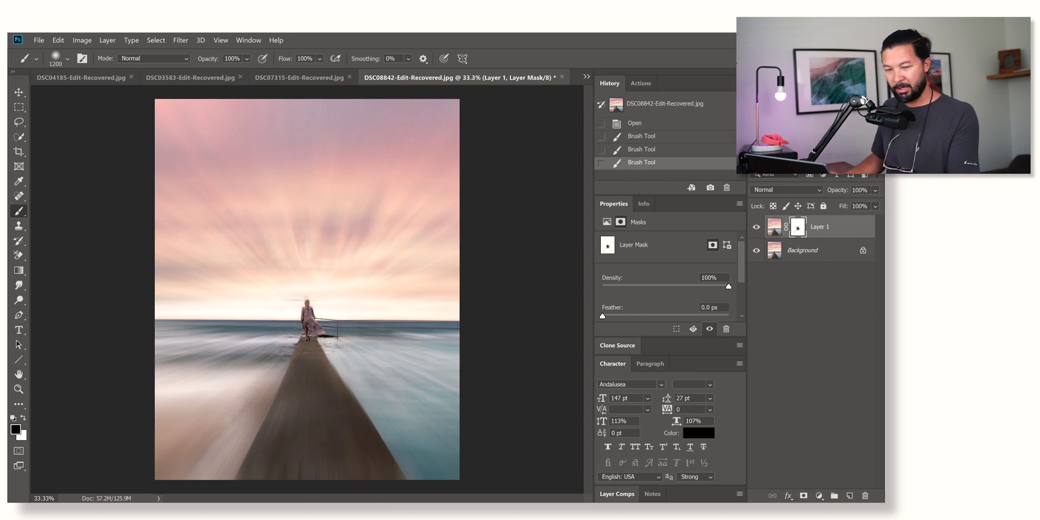
{"action": "mouse_move", "coordinate": [275, 507]}
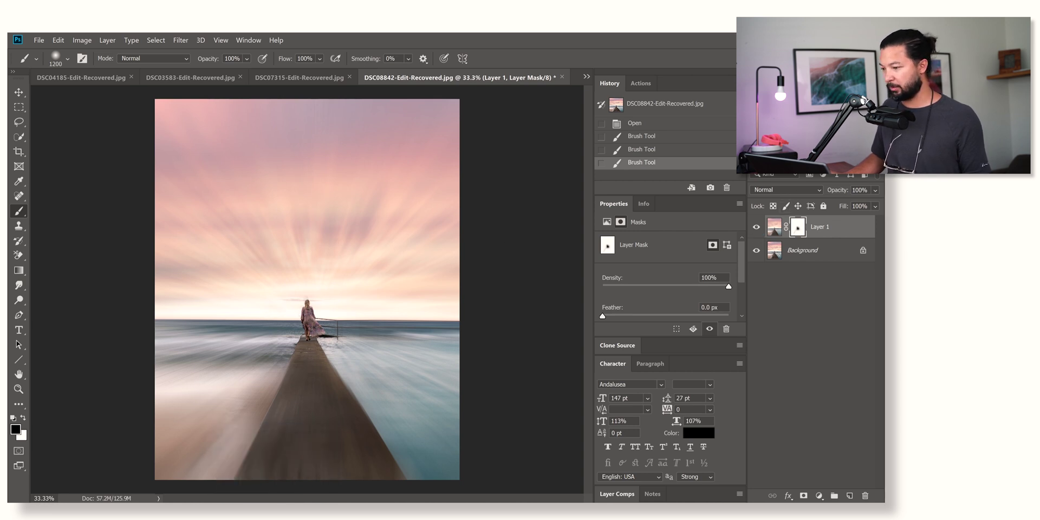
{"action": "left_click", "coordinate": [797, 229], "text": "shift"}
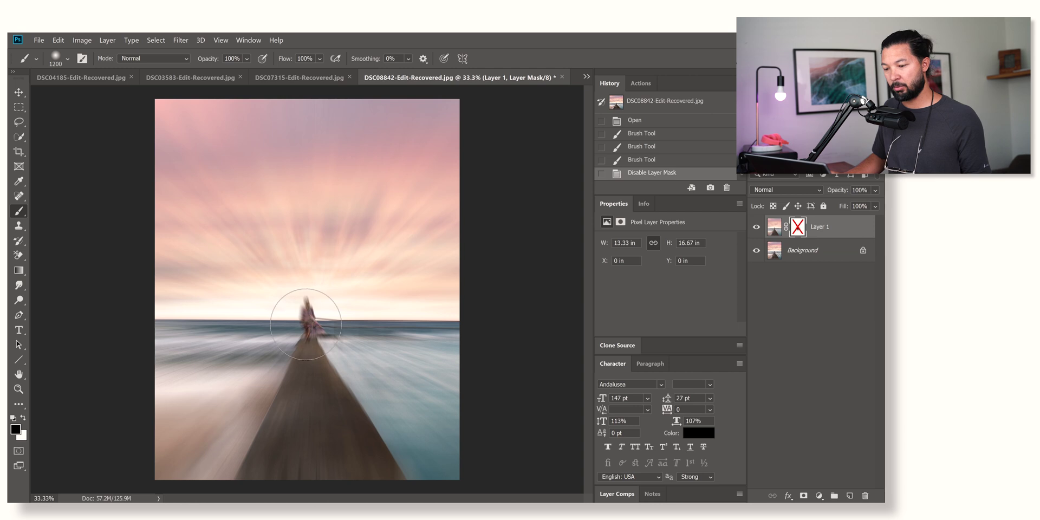
{"action": "right_click", "coordinate": [799, 226]}
{"action": "left_click", "coordinate": [799, 229]}
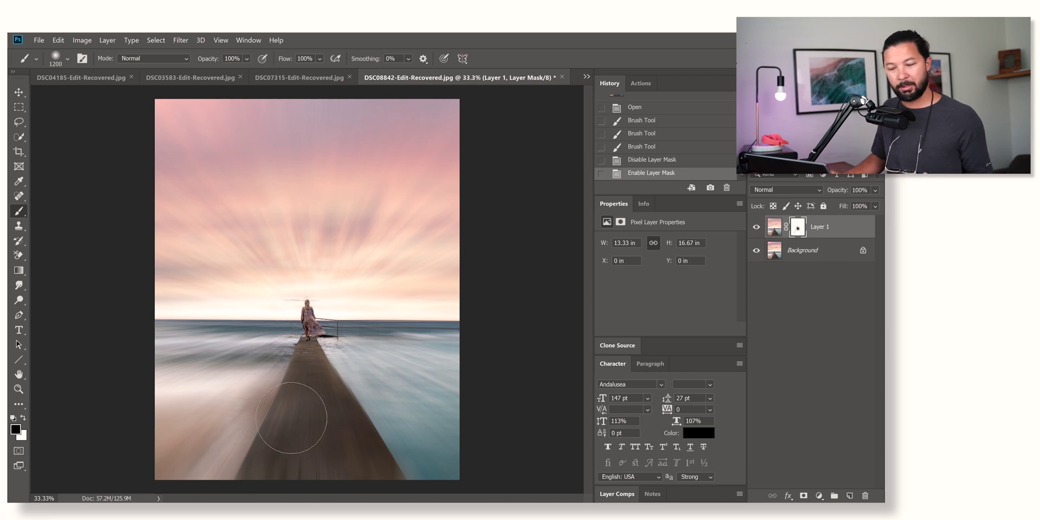
Step: Paint black on the mask over the pier, and paint white around the woman to restore the blur there
{"action": "left_click_drag", "start_coordinate": [325, 382], "coordinate": [309, 374]}
{"action": "key", "text": "x"}
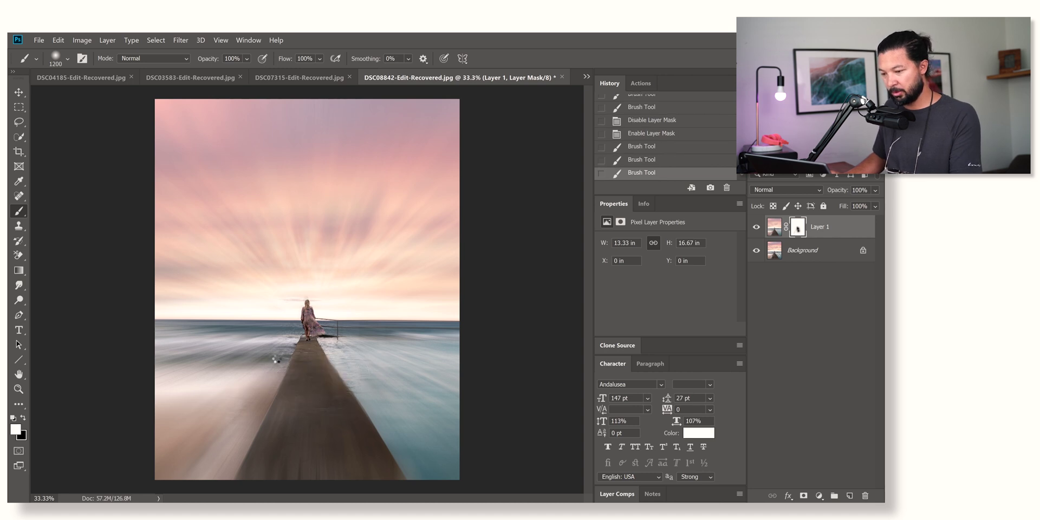
{"action": "left_click_drag", "start_coordinate": [293, 322], "coordinate": [255, 317]}
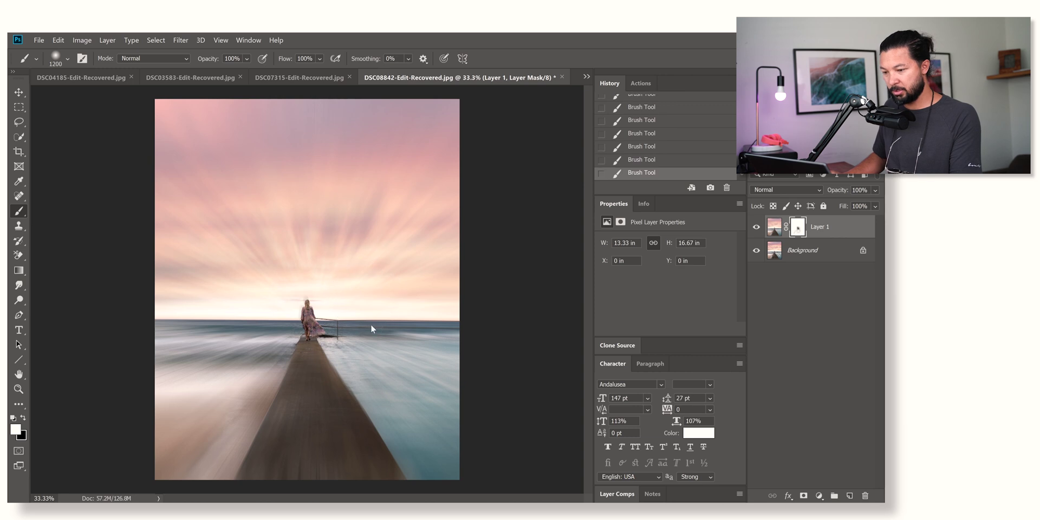
{"action": "mouse_move", "coordinate": [348, 330]}
{"action": "left_mouse_down"}
{"action": "mouse_move", "coordinate": [333, 374]}
{"action": "mouse_move", "coordinate": [353, 368]}
{"action": "left_mouse_up"}
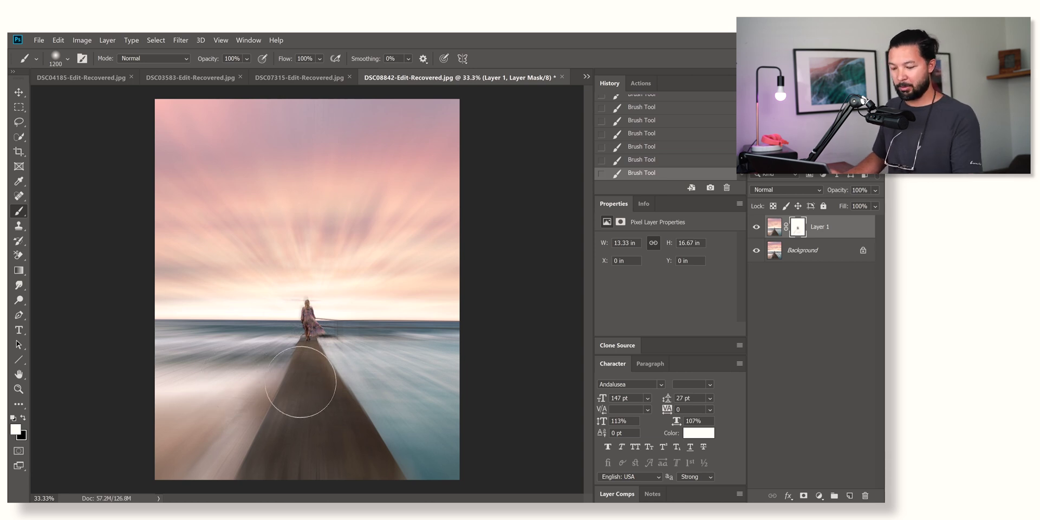
Step: Reduce the brush to 175 px and paint white on the mask around the woman's feet, the pier edges and the railing
{"action": "scroll", "coordinate": [301, 380], "scroll_direction": "up", "scroll_amount": 3}
{"action": "scroll", "coordinate": [316, 315], "scroll_direction": "up", "scroll_amount": 5}
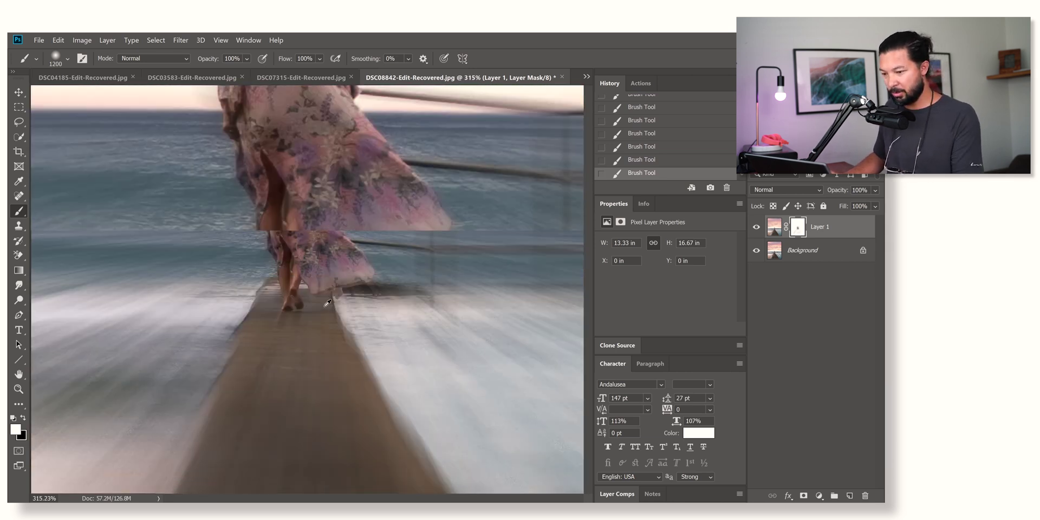
{"action": "key", "text": "bracketleft"}
{"action": "key", "text": "bracketleft"}
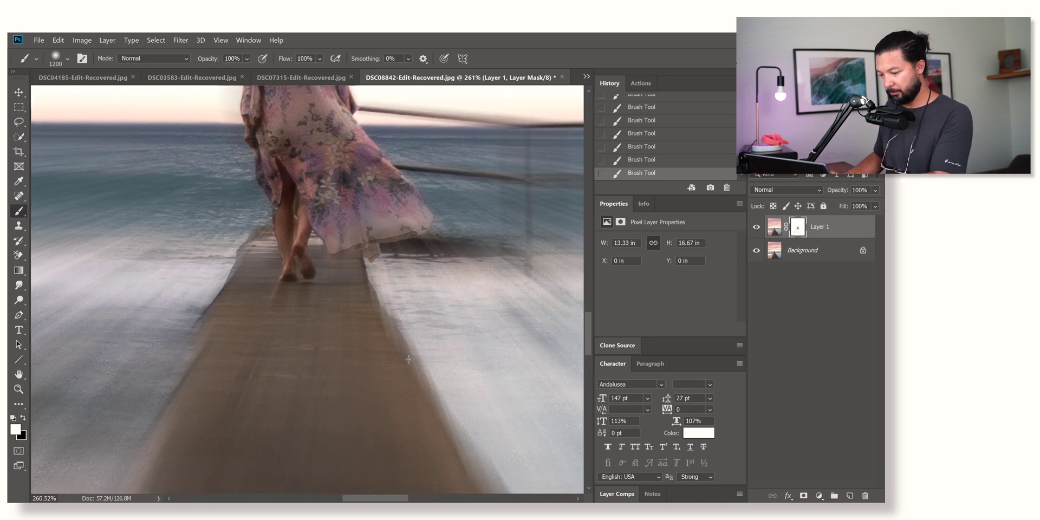
{"action": "key", "text": "bracketleft"}
{"action": "key", "text": "bracketleft"}
{"action": "key", "text": "bracketleft"}
{"action": "key", "text": "bracketleft"}
{"action": "key", "text": "bracketleft"}
{"action": "key", "text": "bracketleft"}
{"action": "key", "text": "bracketleft"}
{"action": "key", "text": "bracketleft"}
{"action": "key", "text": "bracketleft"}
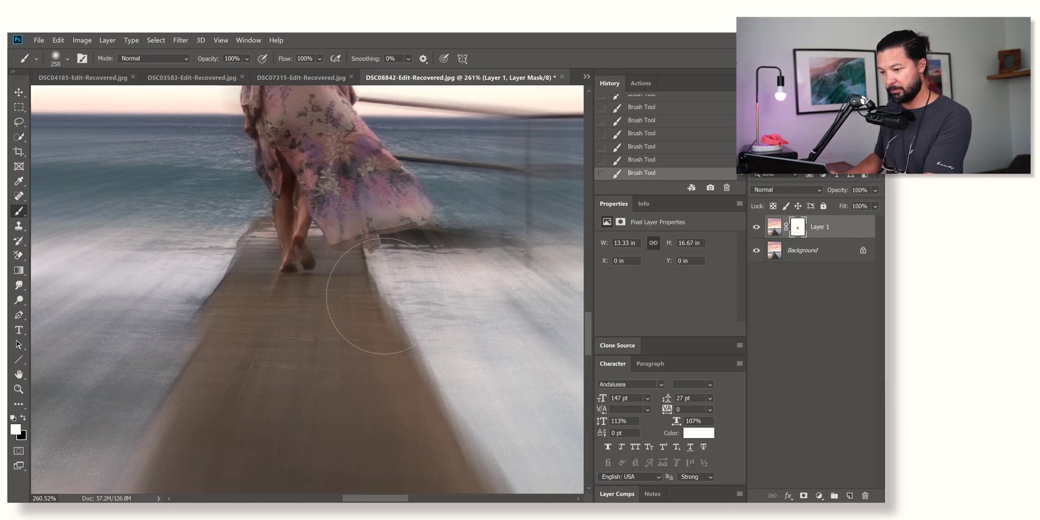
{"action": "mouse_move", "coordinate": [341, 304]}
{"action": "left_mouse_down"}
{"action": "mouse_move", "coordinate": [319, 329]}
{"action": "mouse_move", "coordinate": [219, 322]}
{"action": "mouse_move", "coordinate": [209, 275]}
{"action": "mouse_move", "coordinate": [239, 226]}
{"action": "mouse_move", "coordinate": [221, 291]}
{"action": "left_mouse_up"}
{"action": "mouse_move", "coordinate": [412, 133]}
{"action": "left_mouse_down"}
{"action": "mouse_move", "coordinate": [431, 103]}
{"action": "mouse_move", "coordinate": [456, 162]}
{"action": "left_mouse_up"}
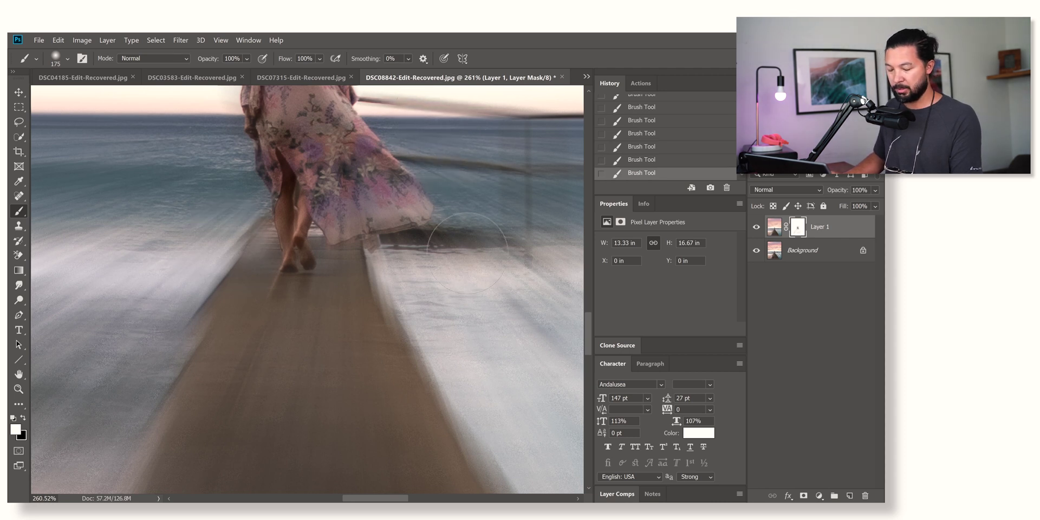
{"action": "scroll", "coordinate": [472, 251], "scroll_direction": "down", "scroll_amount": 5}
{"action": "scroll", "coordinate": [472, 251], "scroll_direction": "down", "scroll_amount": 3}
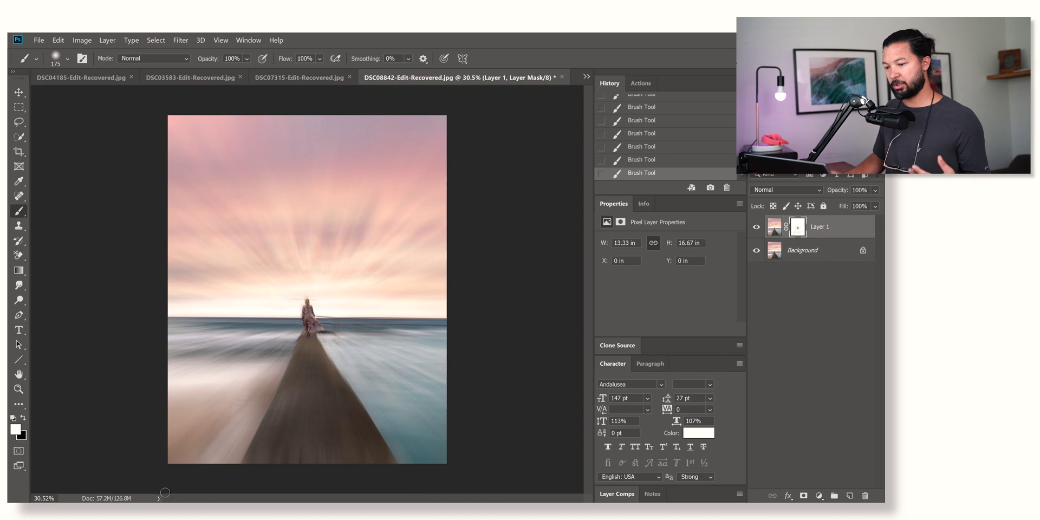
Step: Switch to the max-bender city street image and duplicate its Background layer
{"action": "left_click", "coordinate": [586, 76]}
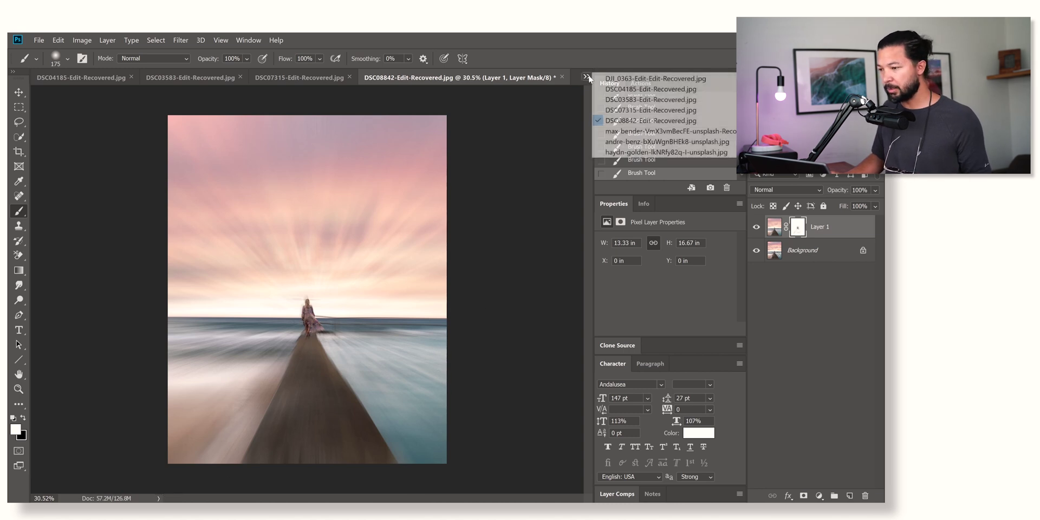
{"action": "left_click", "coordinate": [607, 134]}
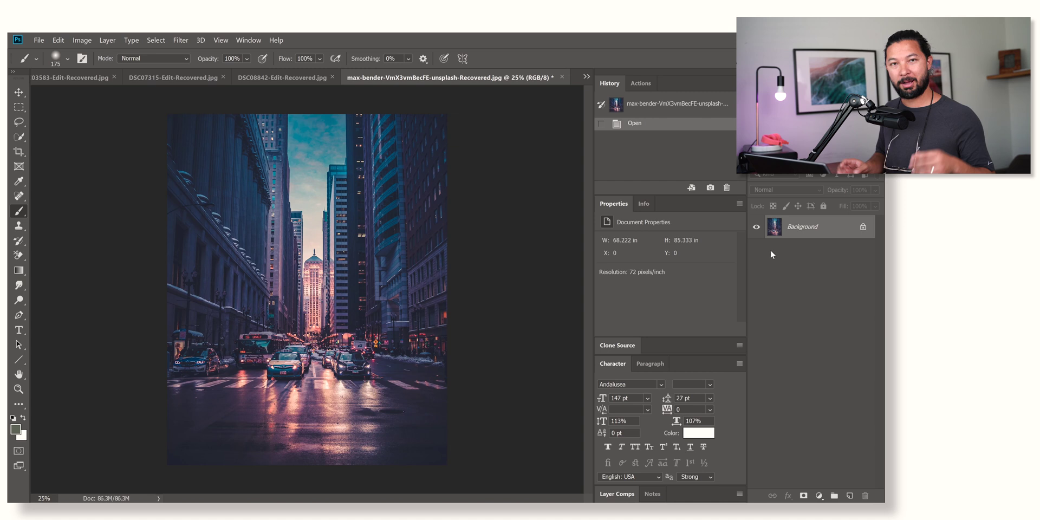
{"action": "left_click_drag", "start_coordinate": [811, 234], "coordinate": [849, 495]}
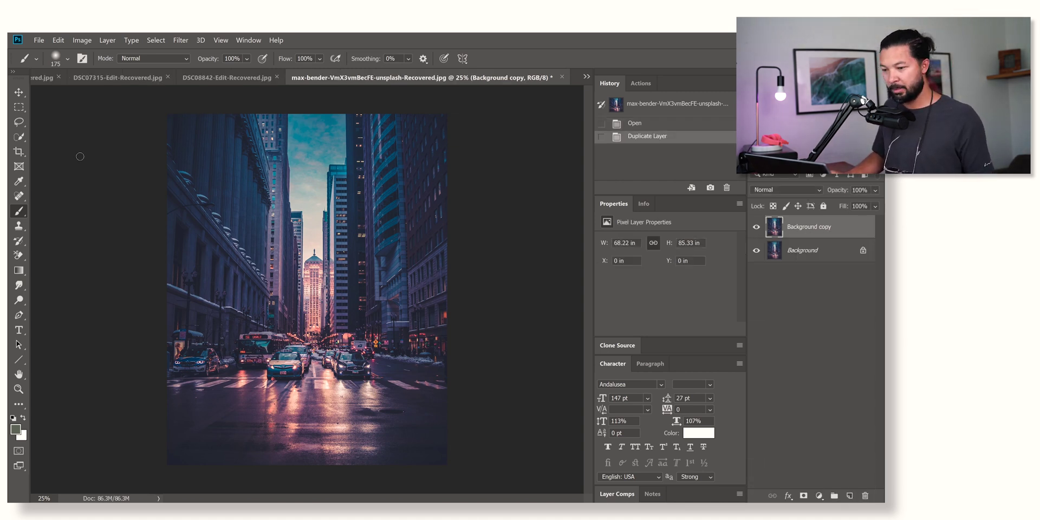
Step: Open the Motion Blur filter for the Background copy, try a 0° angle, and compare it with the preview off
{"action": "left_click", "coordinate": [180, 40]}
{"action": "mouse_move", "coordinate": [267, 157]}
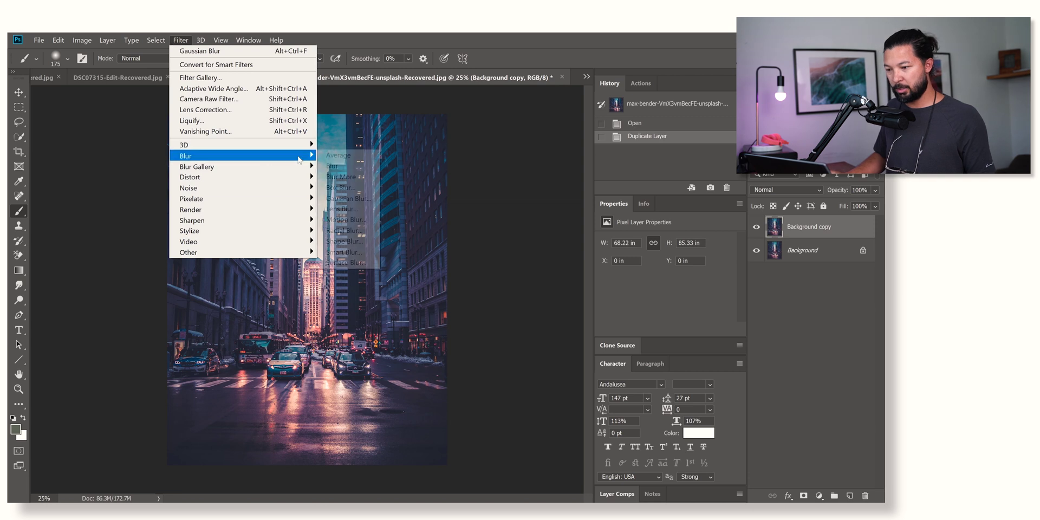
{"action": "left_click", "coordinate": [346, 219]}
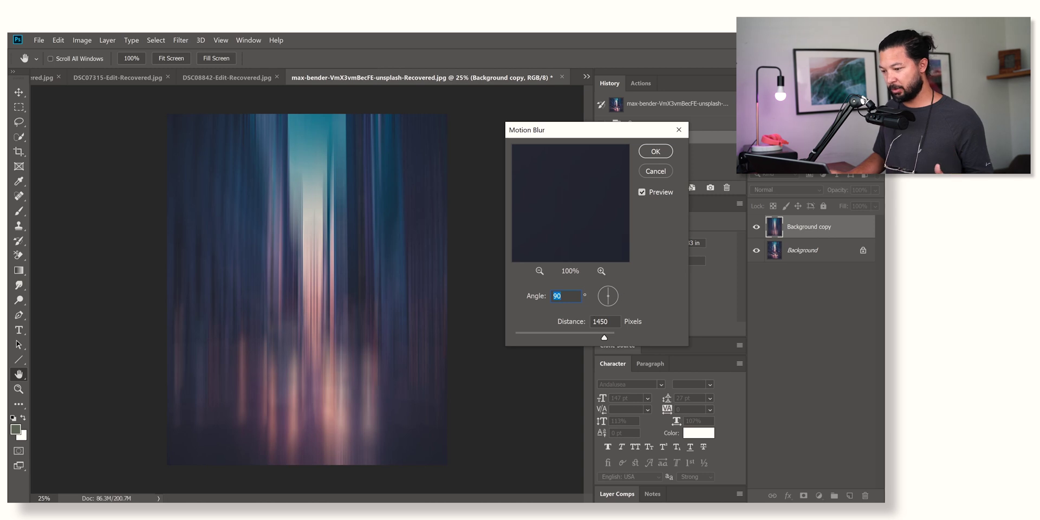
{"action": "type", "text": "0"}
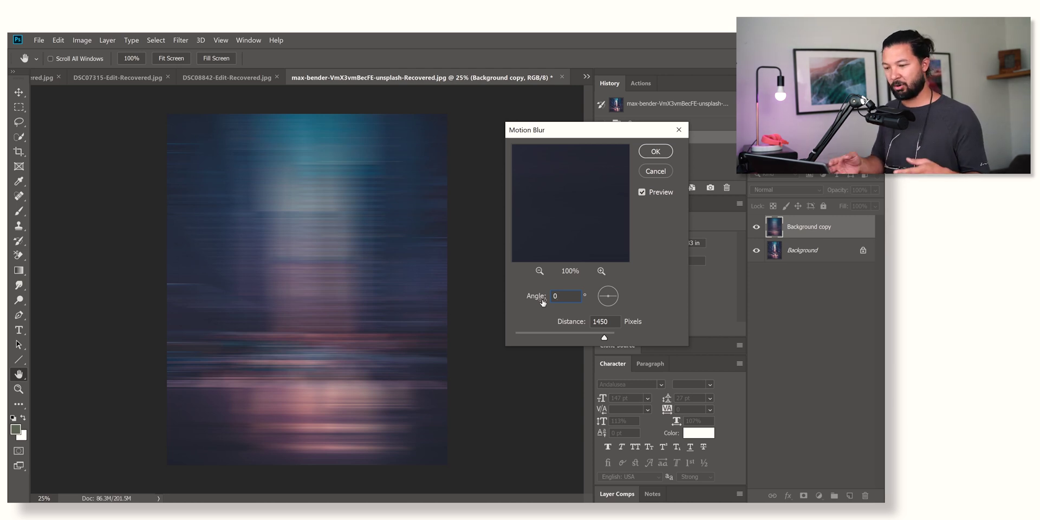
{"action": "key", "text": "alt+p"}
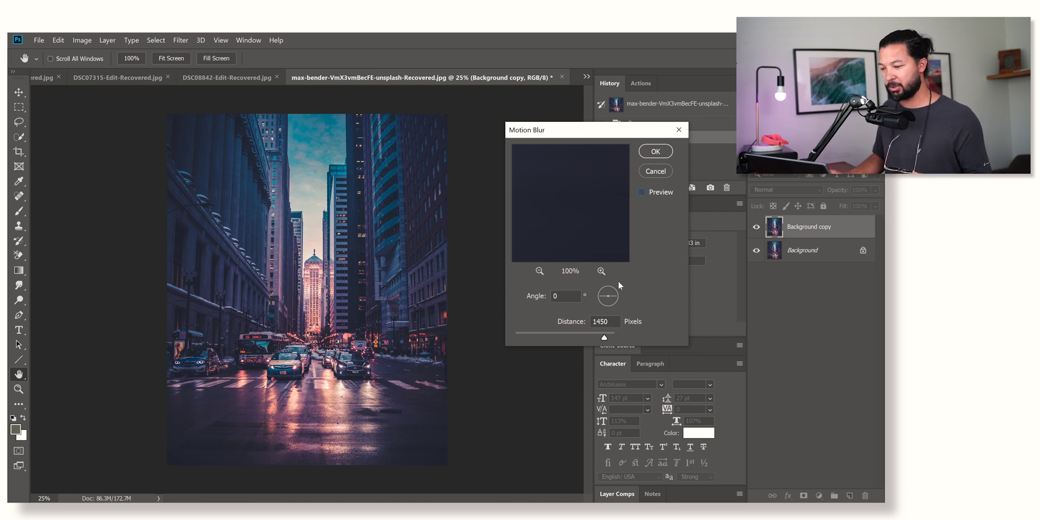
{"action": "left_click", "coordinate": [642, 192]}
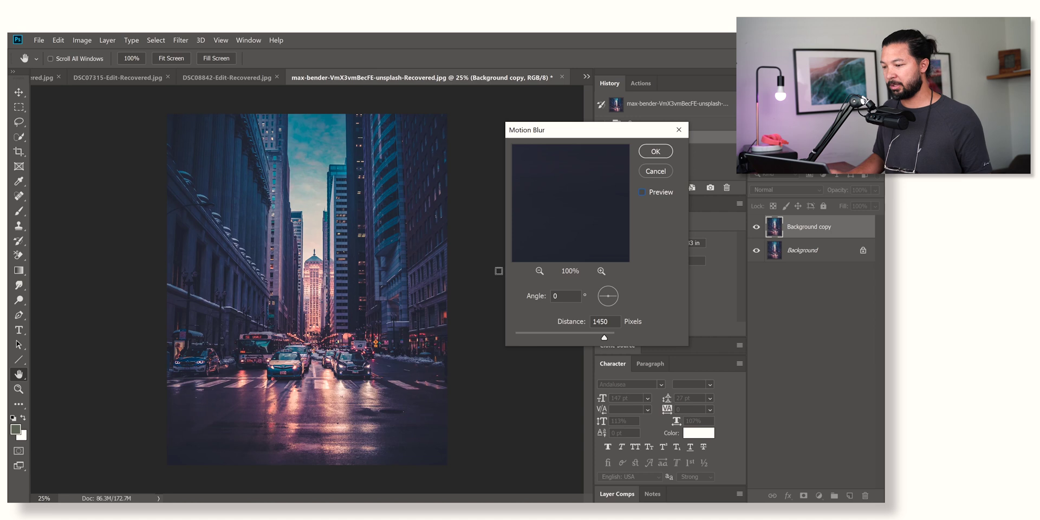
Step: Apply the Motion Blur to the Background copy with a 90° angle and a 1481-pixel distance
{"action": "key", "text": "Tab"}
{"action": "type", "text": "90"}
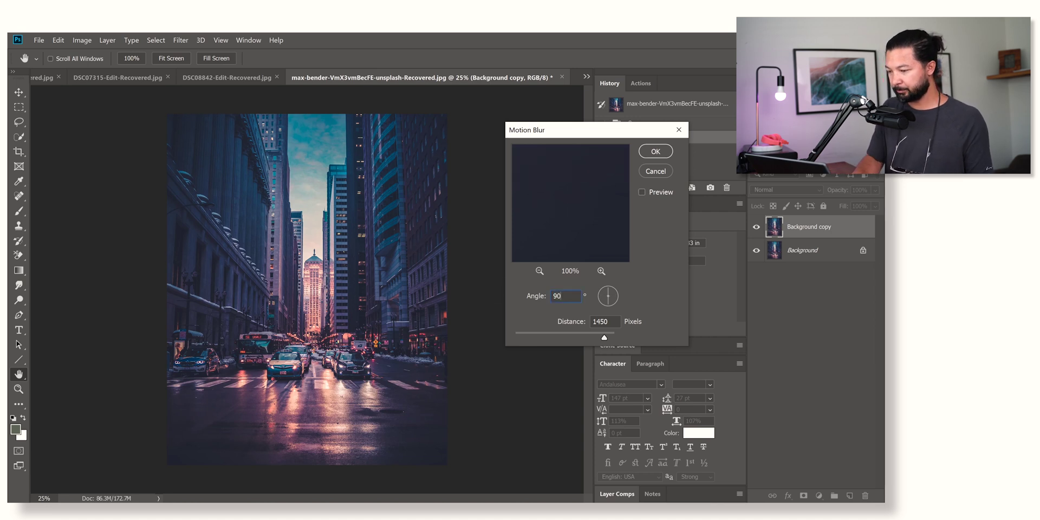
{"action": "left_click", "coordinate": [647, 196]}
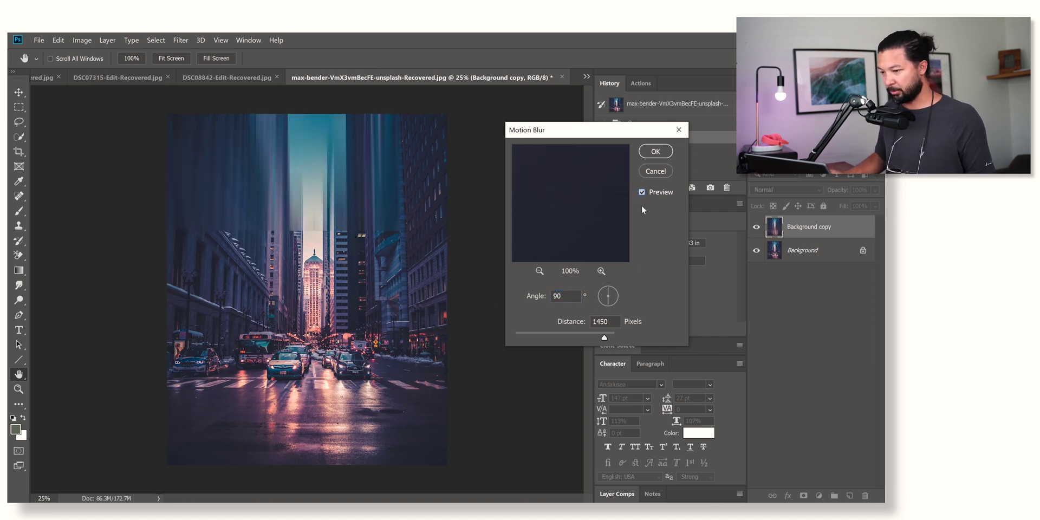
{"action": "left_click_drag", "start_coordinate": [603, 340], "coordinate": [605, 340]}
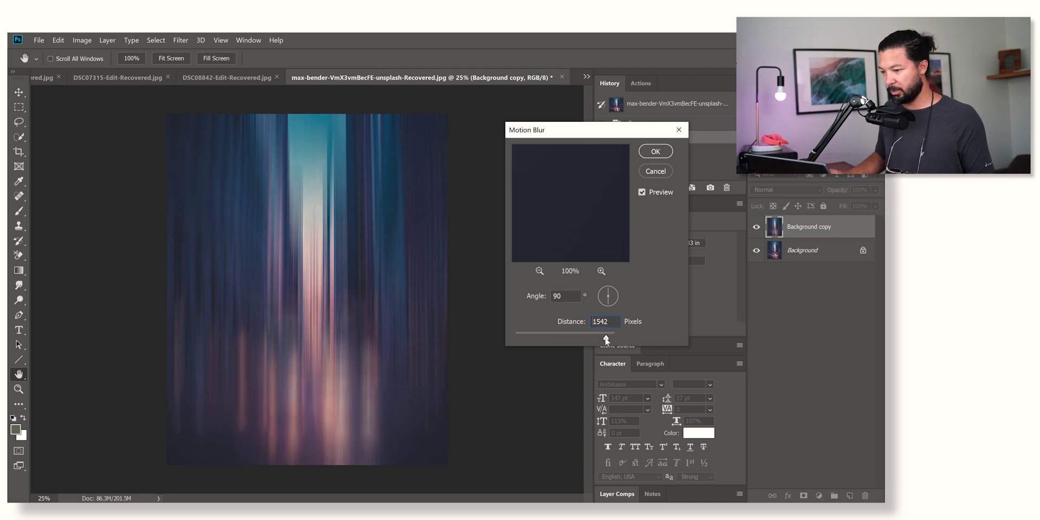
{"action": "left_click", "coordinate": [656, 154]}
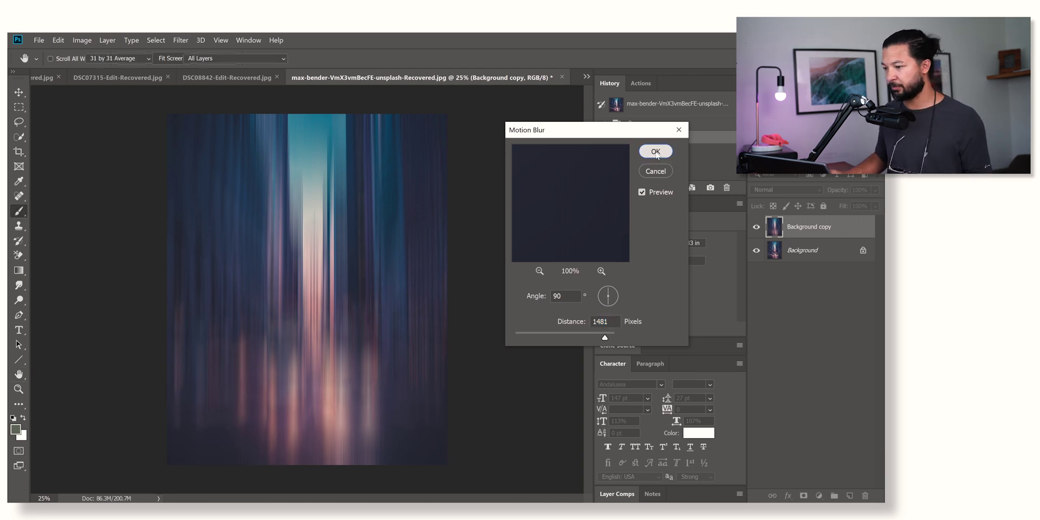
Step: Add a layer mask to the blurred copy and draw a linear gradient on it from the cars up into the buildings
{"action": "left_click", "coordinate": [804, 496]}
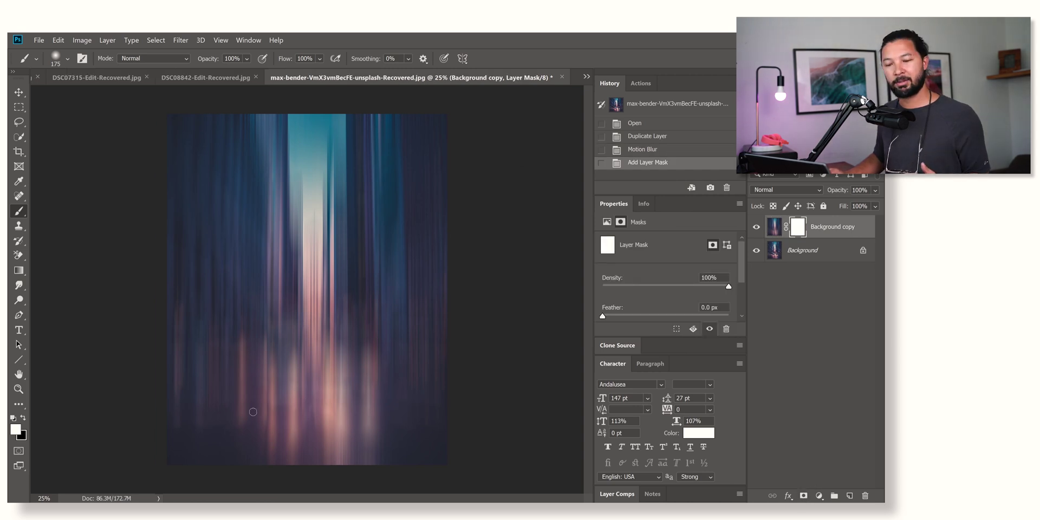
{"action": "left_click", "coordinate": [19, 270]}
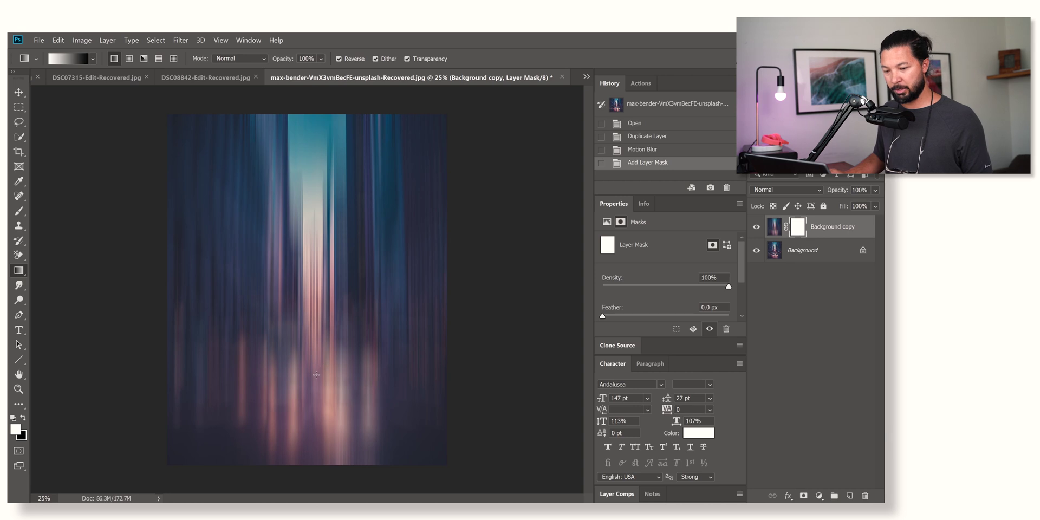
{"action": "left_click_drag", "start_coordinate": [315, 376], "coordinate": [221, 310]}
{"action": "mouse_move", "coordinate": [292, 290]}
{"action": "left_mouse_down"}
{"action": "mouse_move", "coordinate": [248, 304]}
{"action": "mouse_move", "coordinate": [210, 356]}
{"action": "mouse_move", "coordinate": [221, 325]}
{"action": "mouse_move", "coordinate": [288, 297]}
{"action": "left_mouse_up"}
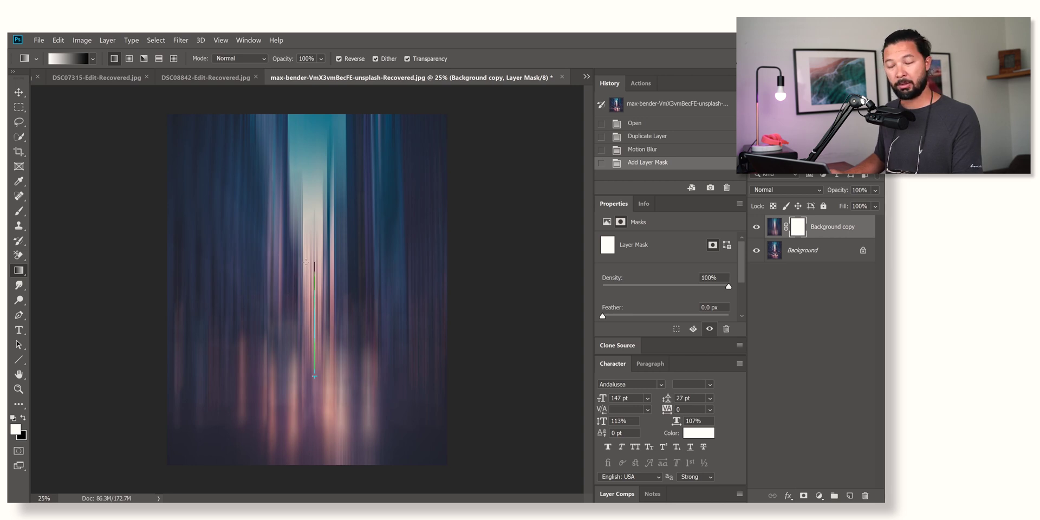
{"action": "left_click_drag", "start_coordinate": [306, 262], "coordinate": [307, 261]}
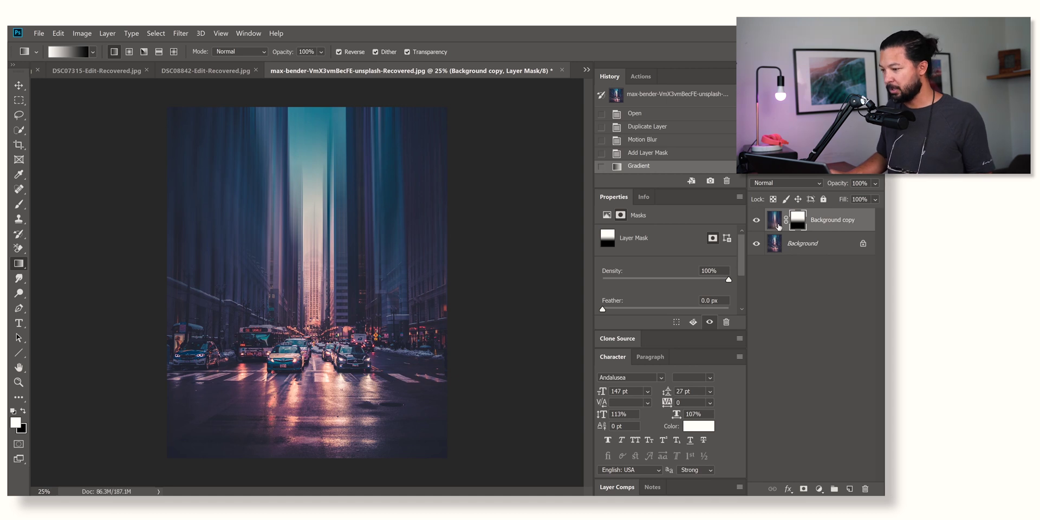
Step: Invert the layer mask to move the blur from the buildings to the street
{"action": "right_click", "coordinate": [798, 222]}
{"action": "left_click", "coordinate": [717, 29]}
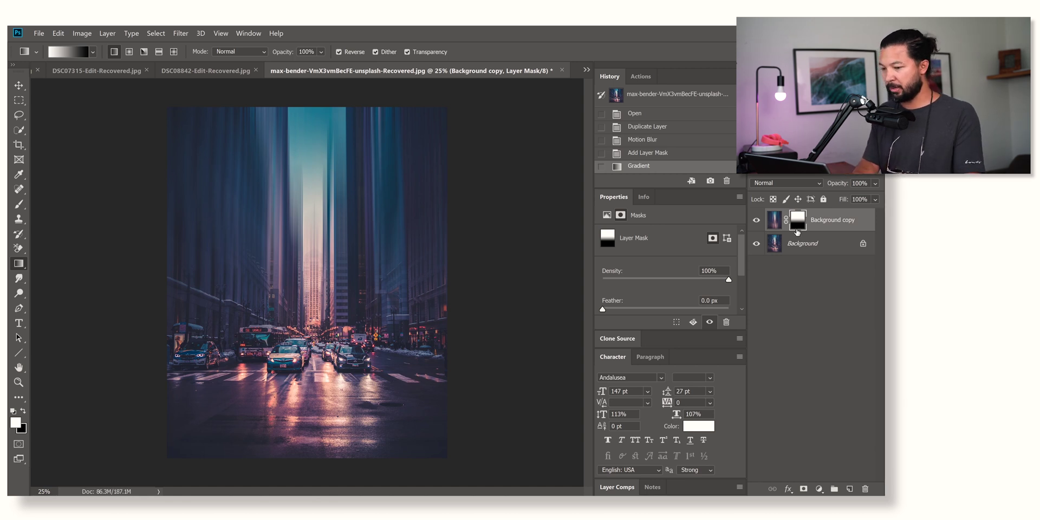
{"action": "key", "text": "ctrl+i"}
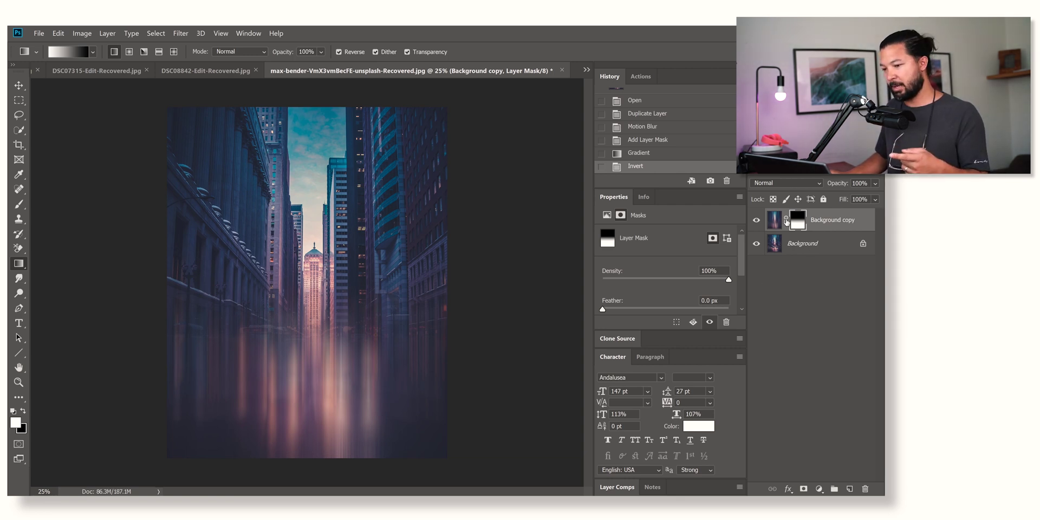
Step: Redraw the mask gradient from the base of the buildings down over the road, and compare with the blurred layer hidden
{"action": "left_click_drag", "start_coordinate": [314, 310], "coordinate": [316, 416]}
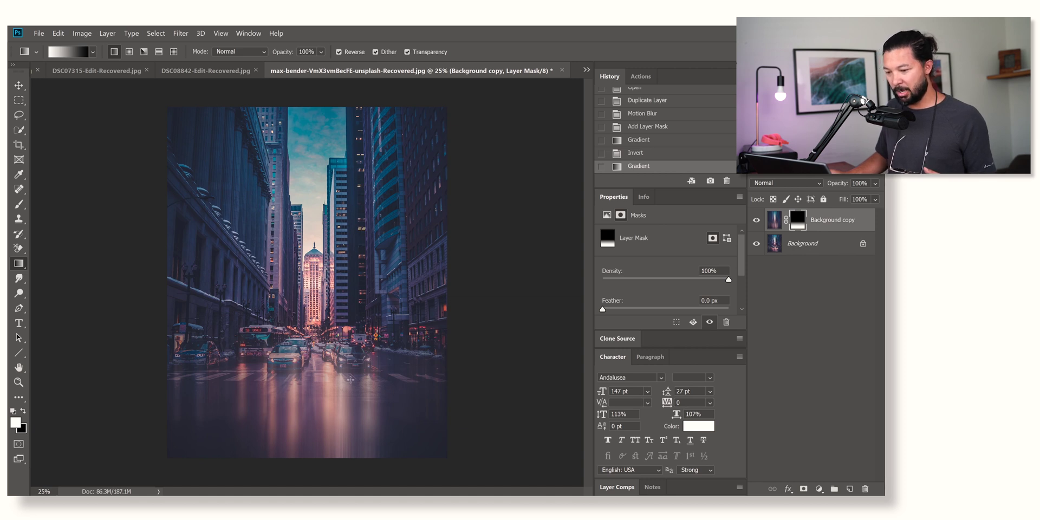
{"action": "left_click", "coordinate": [756, 222]}
{"action": "left_click", "coordinate": [756, 222]}
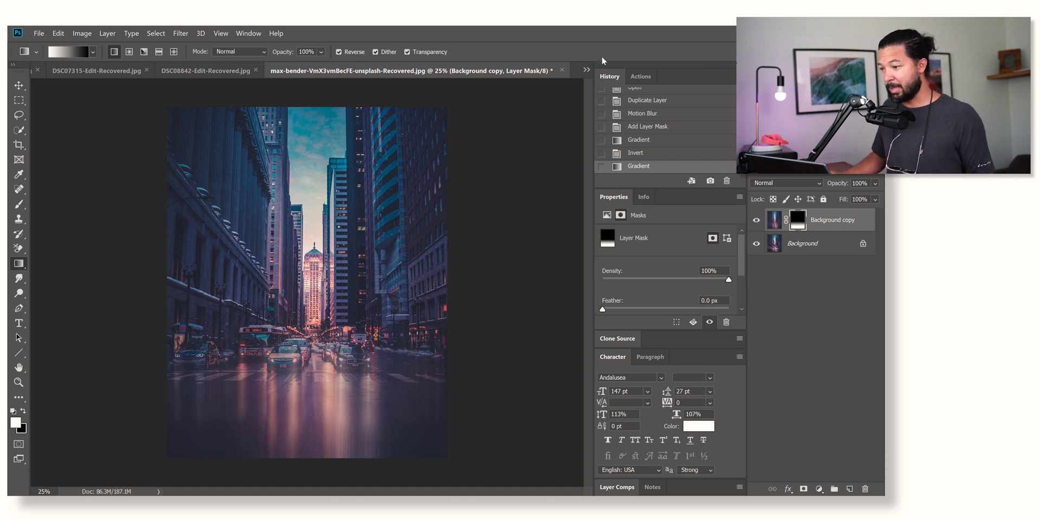
Step: Switch to the haydn-golden portrait image and duplicate its Background layer
{"action": "left_click", "coordinate": [587, 71]}
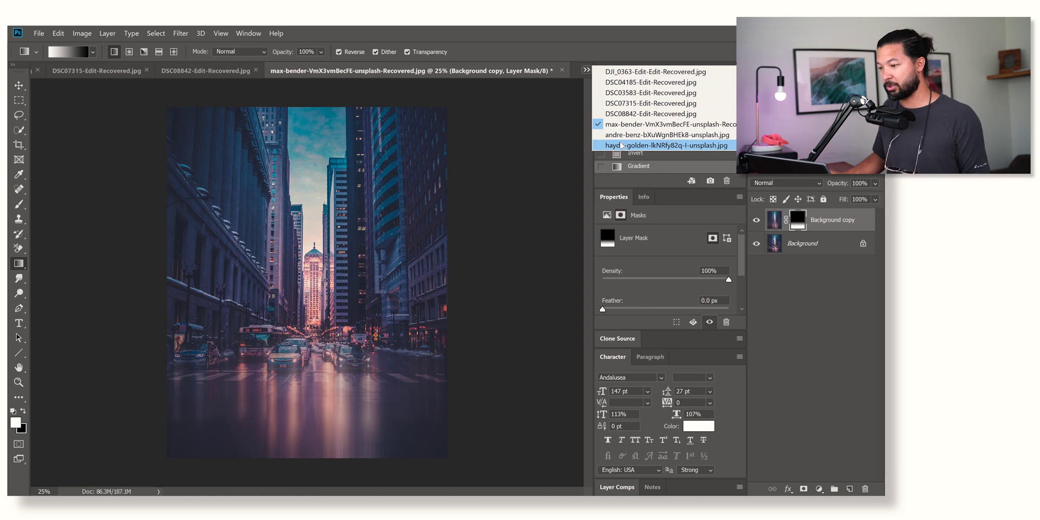
{"action": "left_click", "coordinate": [622, 145]}
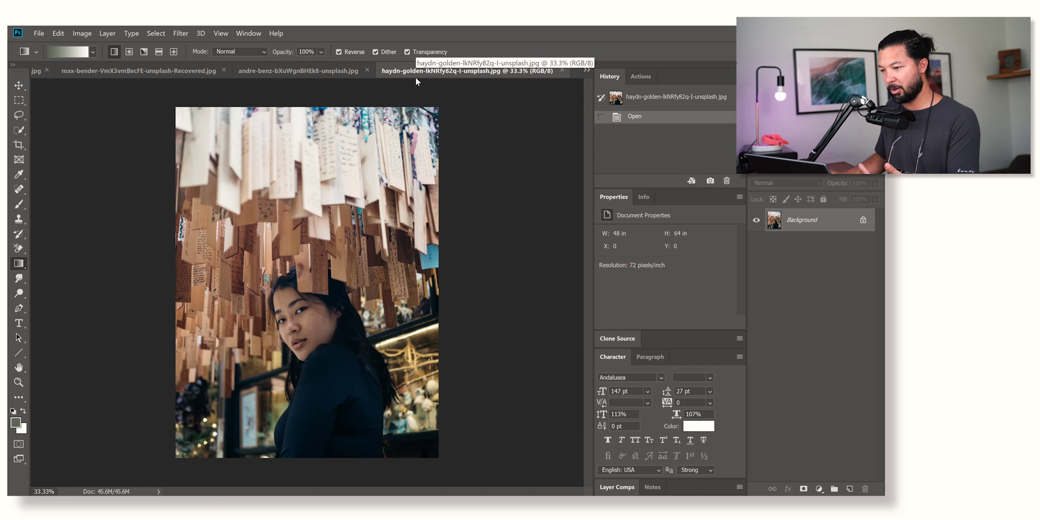
{"action": "left_click_drag", "start_coordinate": [792, 221], "coordinate": [849, 489]}
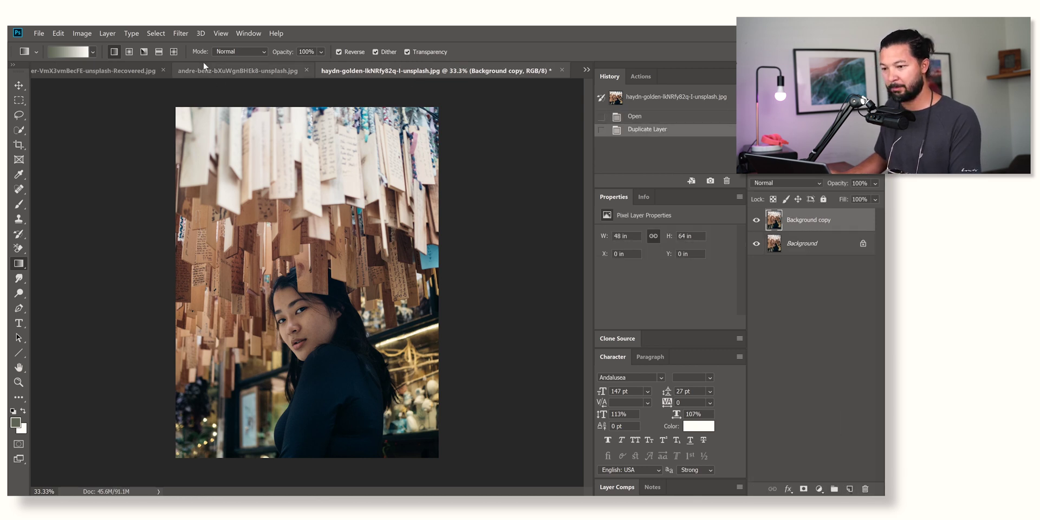
Step: Reapply the last Motion Blur to the copy, and mask it with a linear gradient from the woman's face up to the hanging tags
{"action": "left_click", "coordinate": [180, 33]}
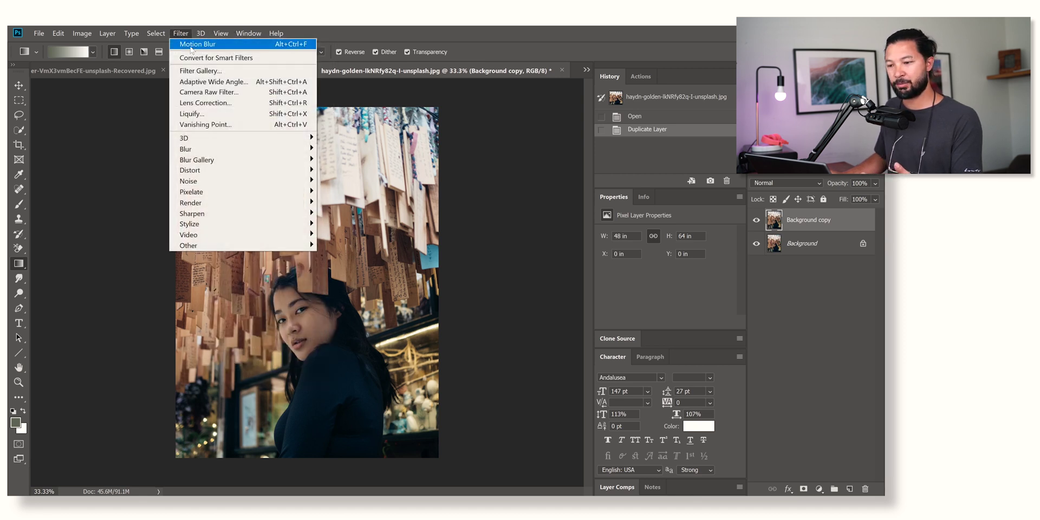
{"action": "left_click", "coordinate": [195, 44]}
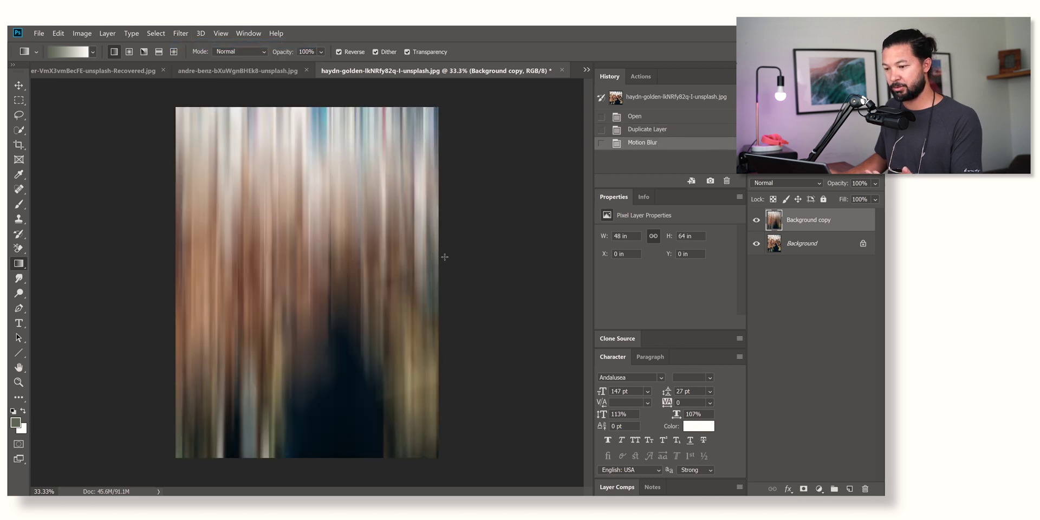
{"action": "left_click", "coordinate": [803, 488]}
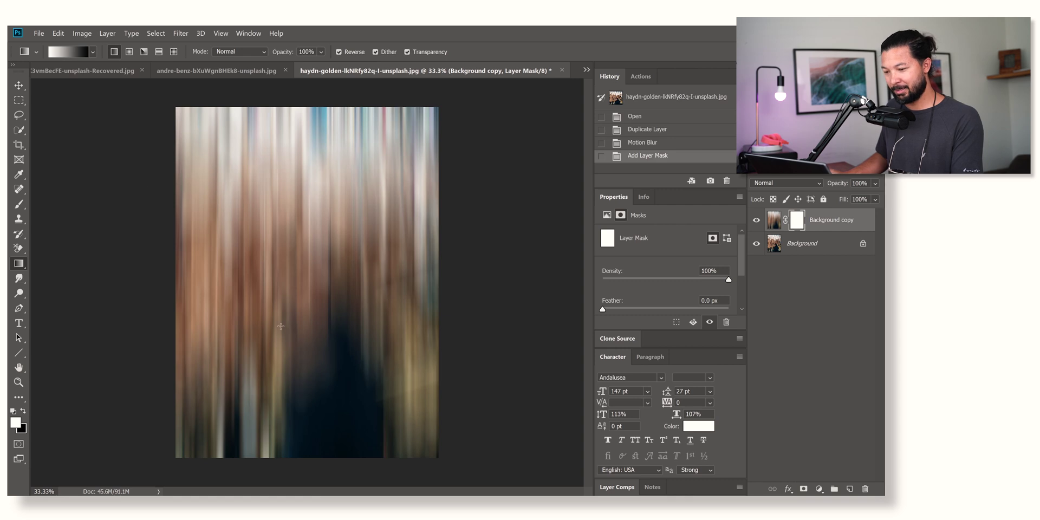
{"action": "left_click_drag", "start_coordinate": [317, 354], "coordinate": [316, 203]}
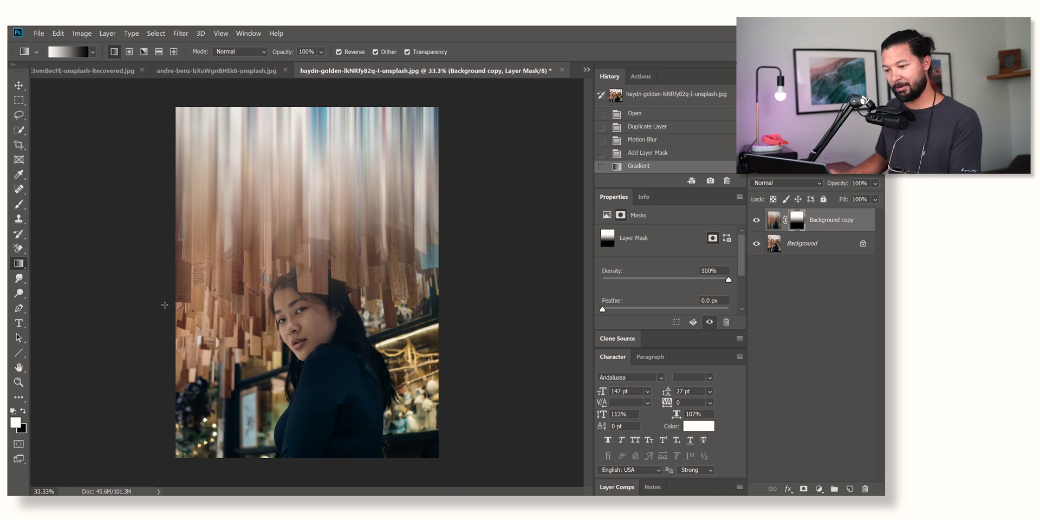
Step: Enlarge the brush to 900 px and paint white on the mask over the hanging tags and black over the woman's face
{"action": "left_click", "coordinate": [18, 203]}
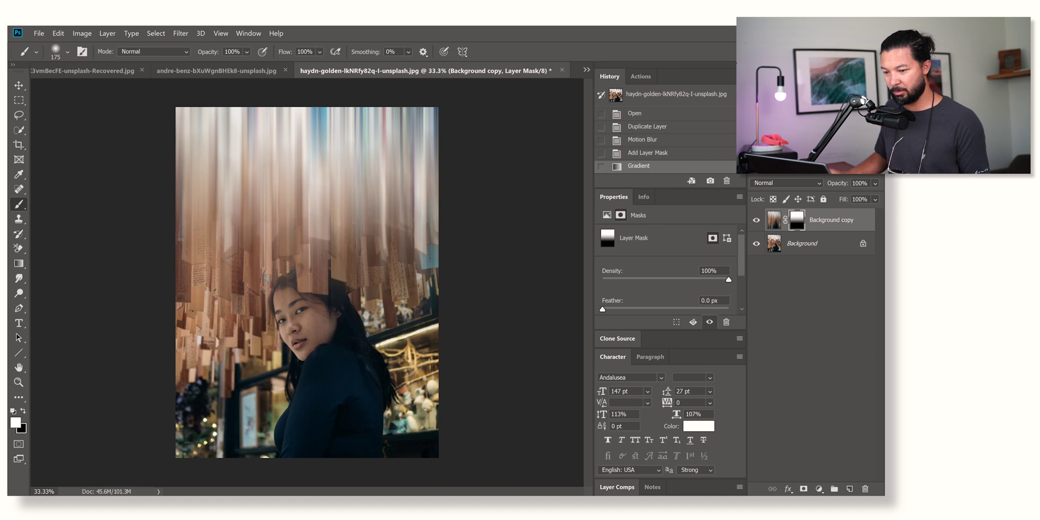
{"action": "key", "text": "bracketright"}
{"action": "key", "text": "bracketright"}
{"action": "key", "text": "bracketright"}
{"action": "key", "text": "bracketright"}
{"action": "mouse_move", "coordinate": [157, 265]}
{"action": "left_mouse_down"}
{"action": "mouse_move", "coordinate": [192, 274]}
{"action": "mouse_move", "coordinate": [202, 342]}
{"action": "left_mouse_up"}
{"action": "left_click_drag", "start_coordinate": [237, 282], "coordinate": [238, 331]}
{"action": "mouse_move", "coordinate": [384, 233]}
{"action": "left_mouse_down"}
{"action": "mouse_move", "coordinate": [412, 287]}
{"action": "mouse_move", "coordinate": [418, 220]}
{"action": "mouse_move", "coordinate": [372, 224]}
{"action": "mouse_move", "coordinate": [363, 254]}
{"action": "left_mouse_up"}
{"action": "mouse_move", "coordinate": [341, 325]}
{"action": "left_mouse_down"}
{"action": "mouse_move", "coordinate": [298, 330]}
{"action": "mouse_move", "coordinate": [309, 341]}
{"action": "mouse_move", "coordinate": [292, 330]}
{"action": "left_mouse_up"}
{"action": "key", "text": "x"}
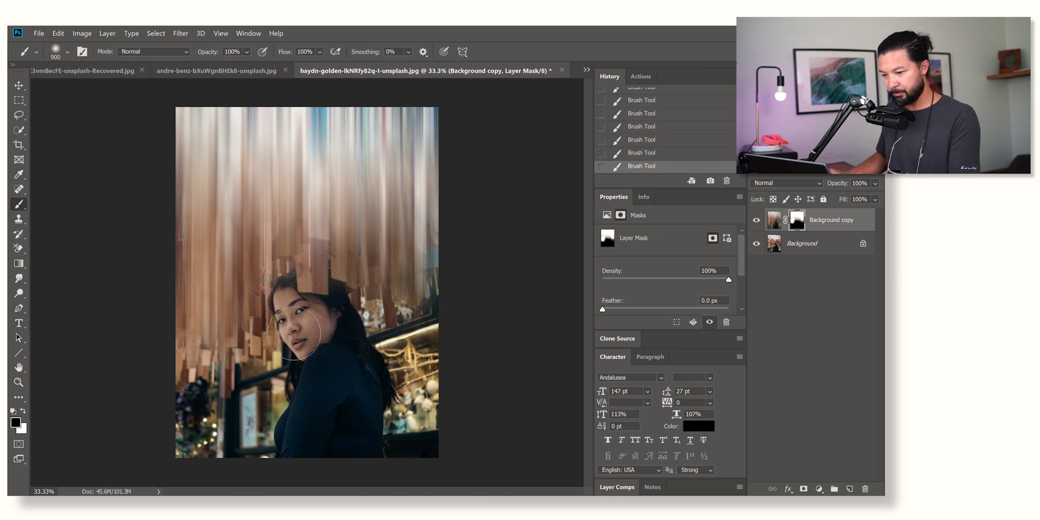
{"action": "key", "text": "x"}
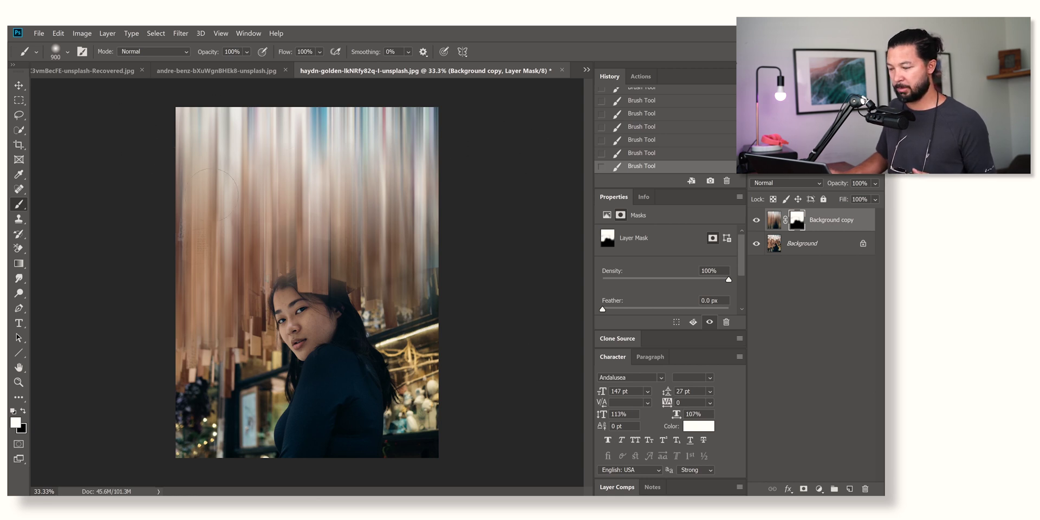
Step: Soften the layer mask with a Gaussian Blur of 167.6 pixels radius
{"action": "left_click", "coordinate": [181, 33]}
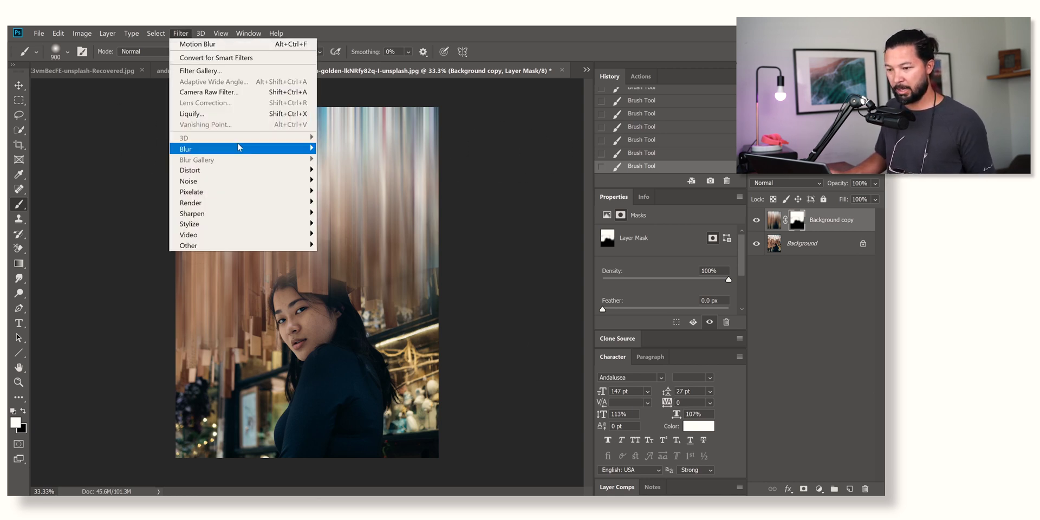
{"action": "mouse_move", "coordinate": [258, 149]}
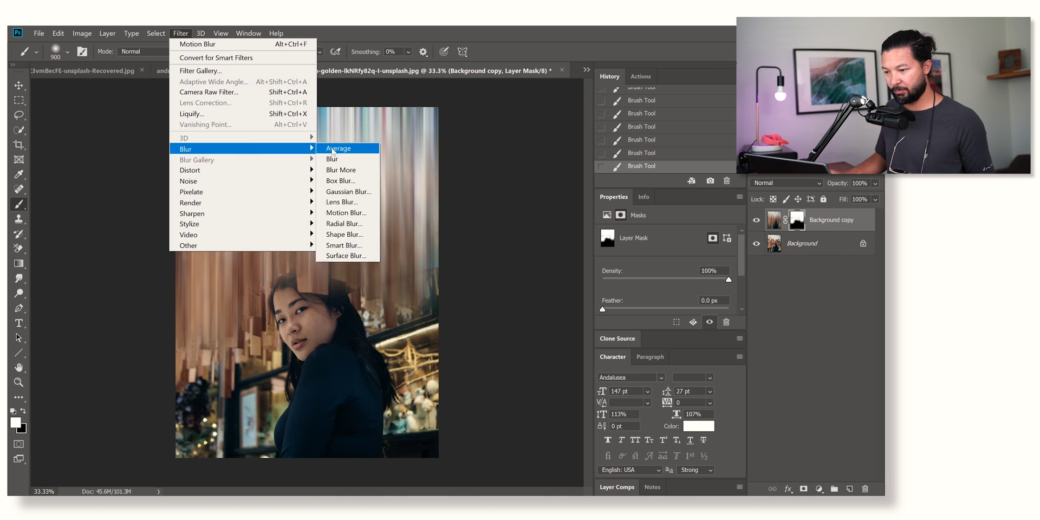
{"action": "left_click", "coordinate": [357, 192]}
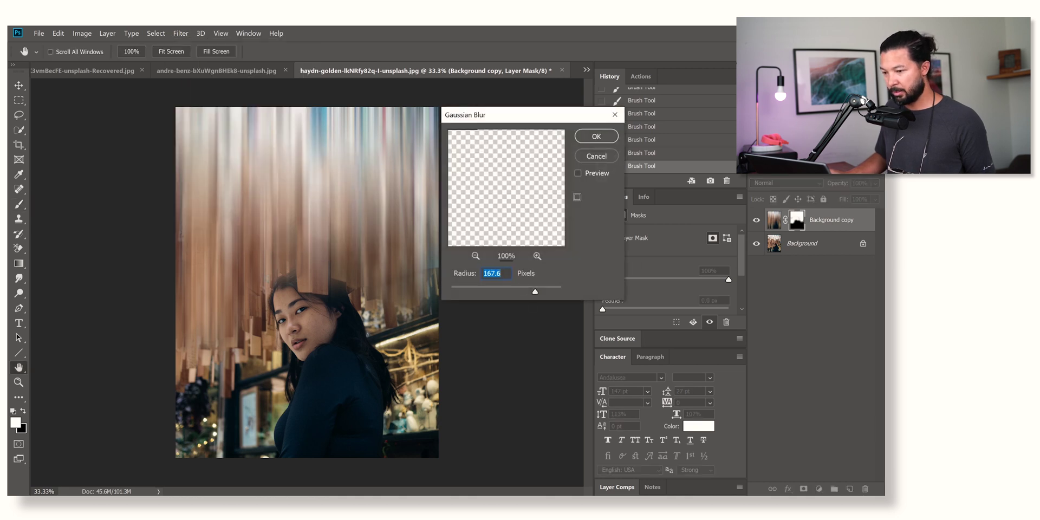
{"action": "left_click", "coordinate": [596, 136]}
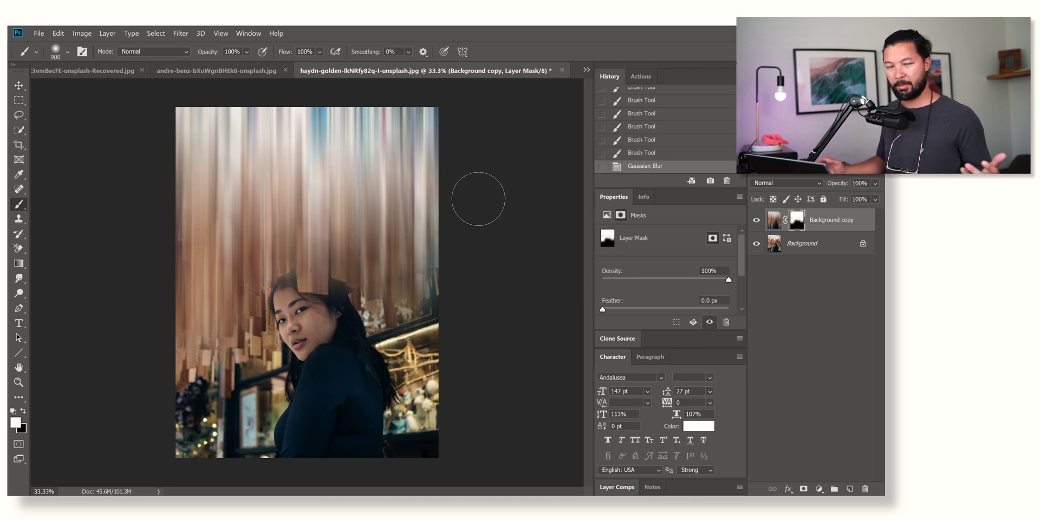
Step: Switch to the andre-benz subway image and compare it with the blurred Background copy hidden and shown
{"action": "left_click", "coordinate": [207, 72]}
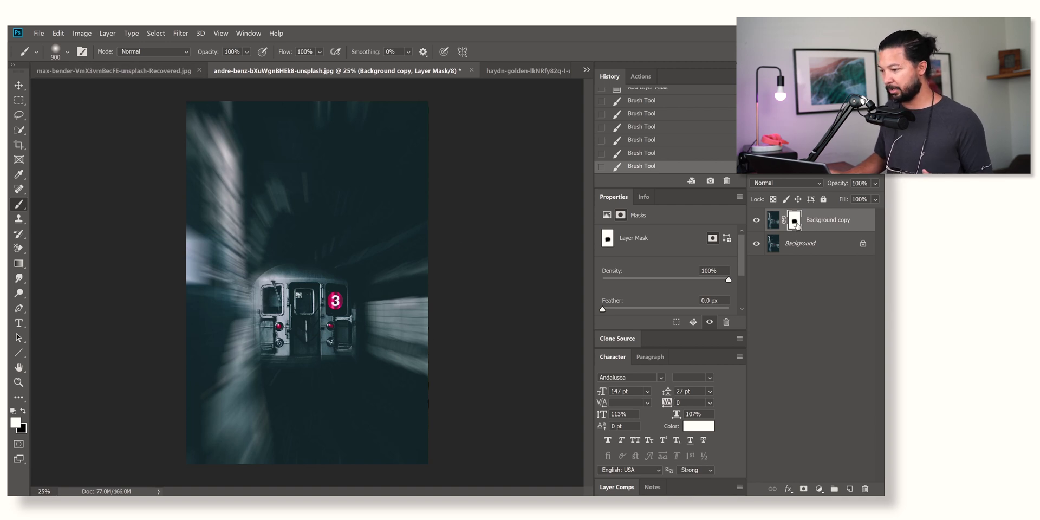
{"action": "left_click", "coordinate": [757, 220]}
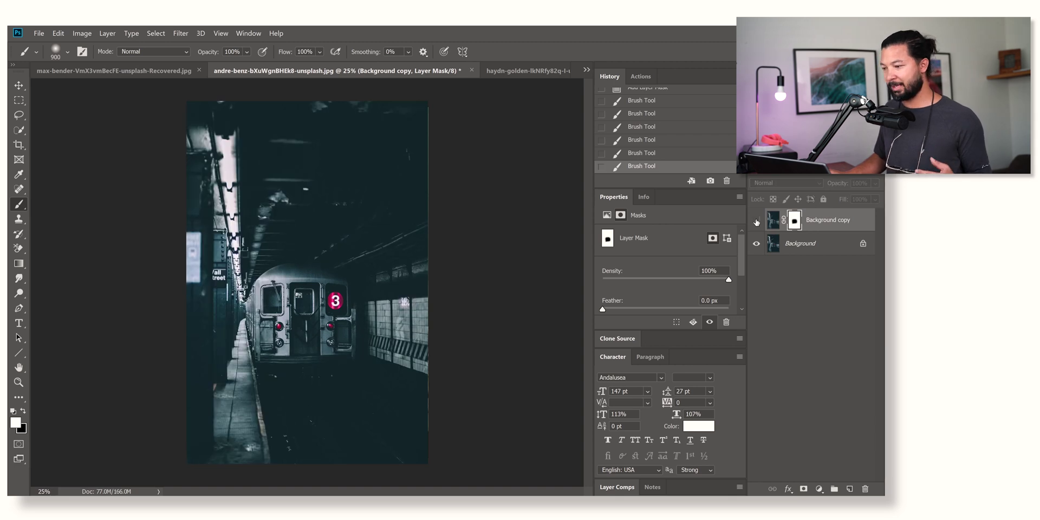
{"action": "left_click", "coordinate": [757, 221]}
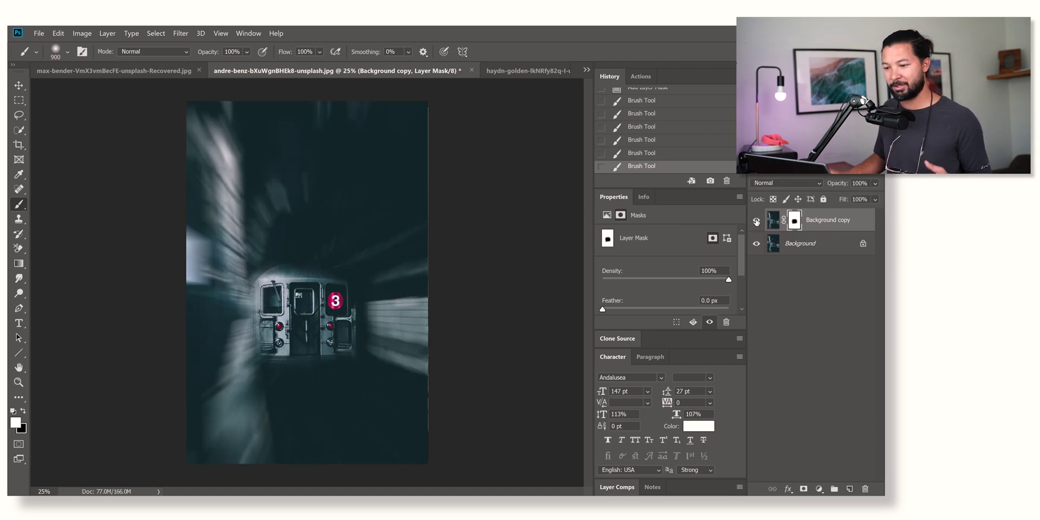